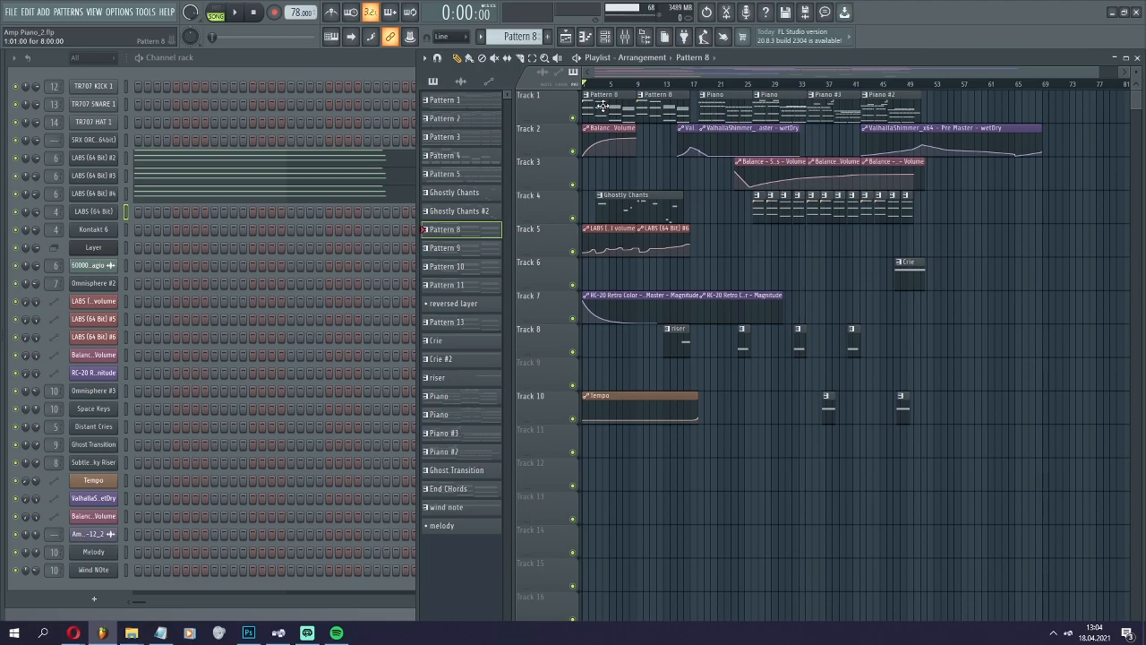
Step: Play the arrangement and examine the LABS #2 chord notes of Pattern 8 in the piano roll, and close it
{"action": "key", "text": "space"}
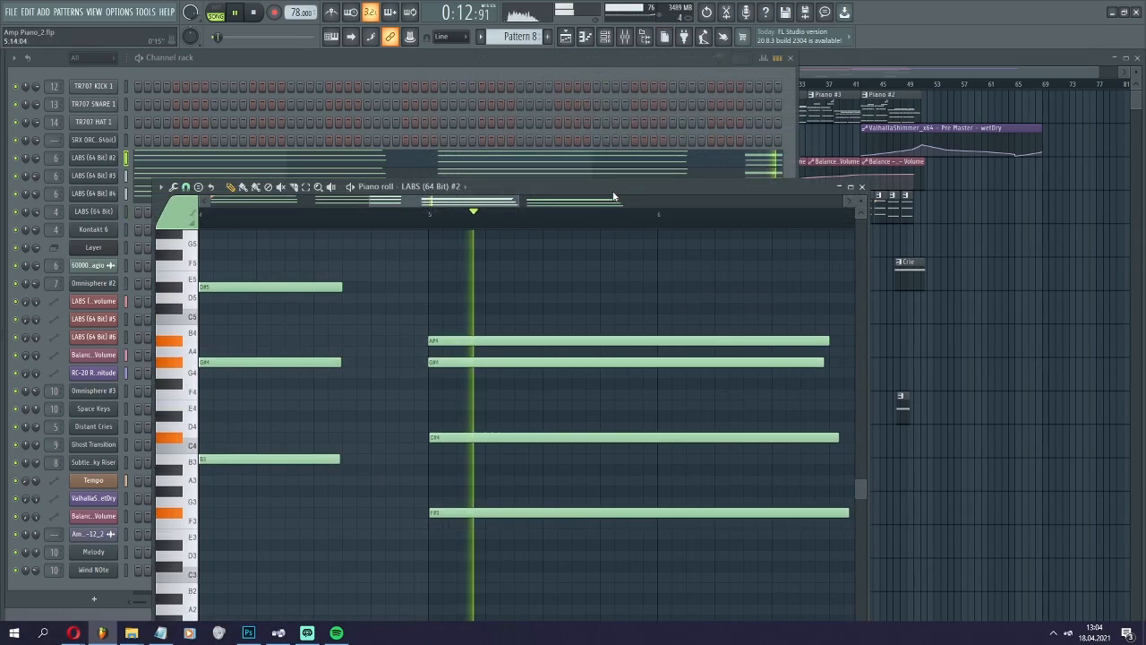
{"action": "left_click_drag", "start_coordinate": [307, 185], "coordinate": [341, 62]}
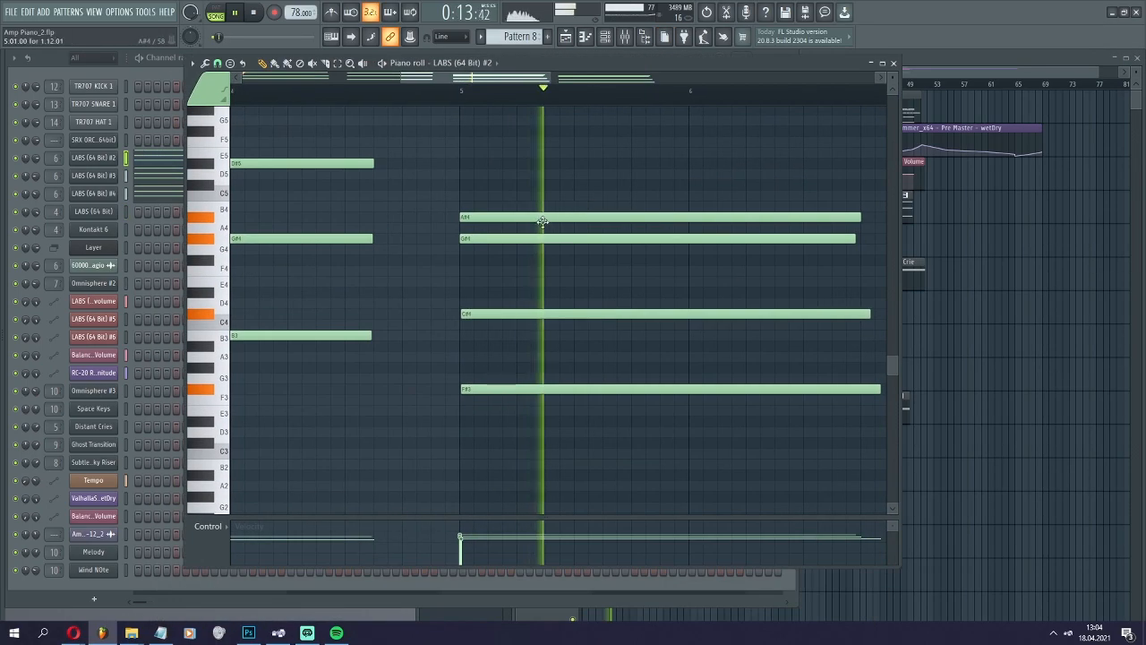
{"action": "scroll", "coordinate": [340, 124], "scroll_direction": "down", "scroll_amount": 2}
{"action": "key", "text": "space"}
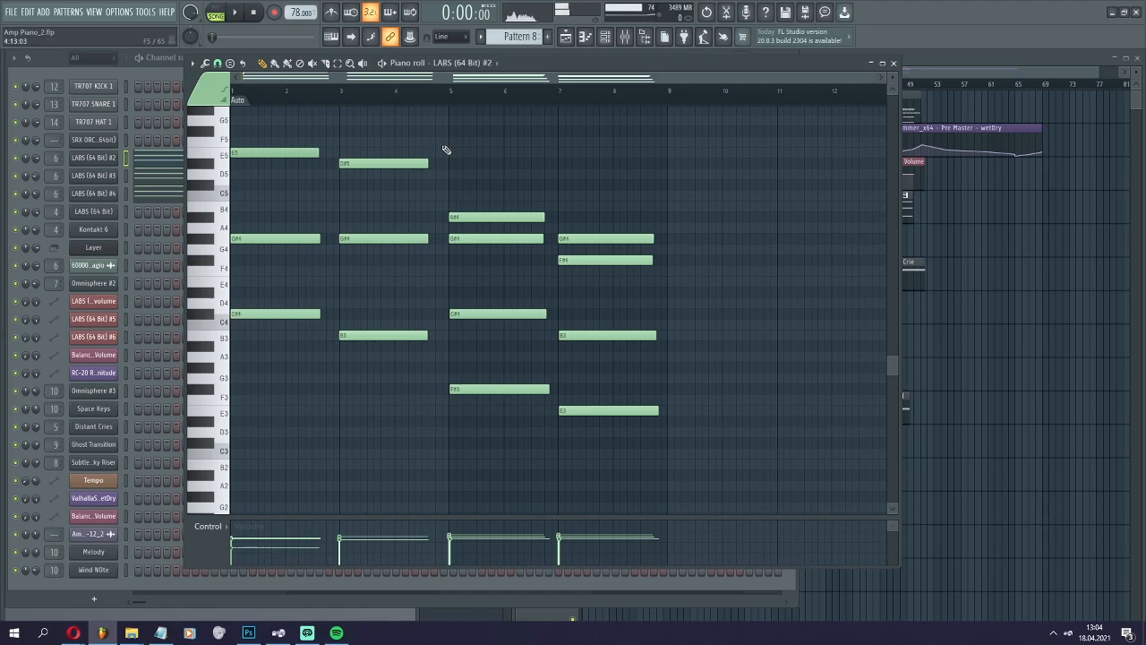
{"action": "left_click_drag", "start_coordinate": [484, 198], "coordinate": [466, 177]}
{"action": "left_click_drag", "start_coordinate": [399, 129], "coordinate": [498, 183]}
{"action": "left_click_drag", "start_coordinate": [589, 200], "coordinate": [626, 179]}
{"action": "left_click", "coordinate": [894, 64]}
Step: Play the song from bar 9 with the mixer open on the Strings track
{"action": "key", "text": "space"}
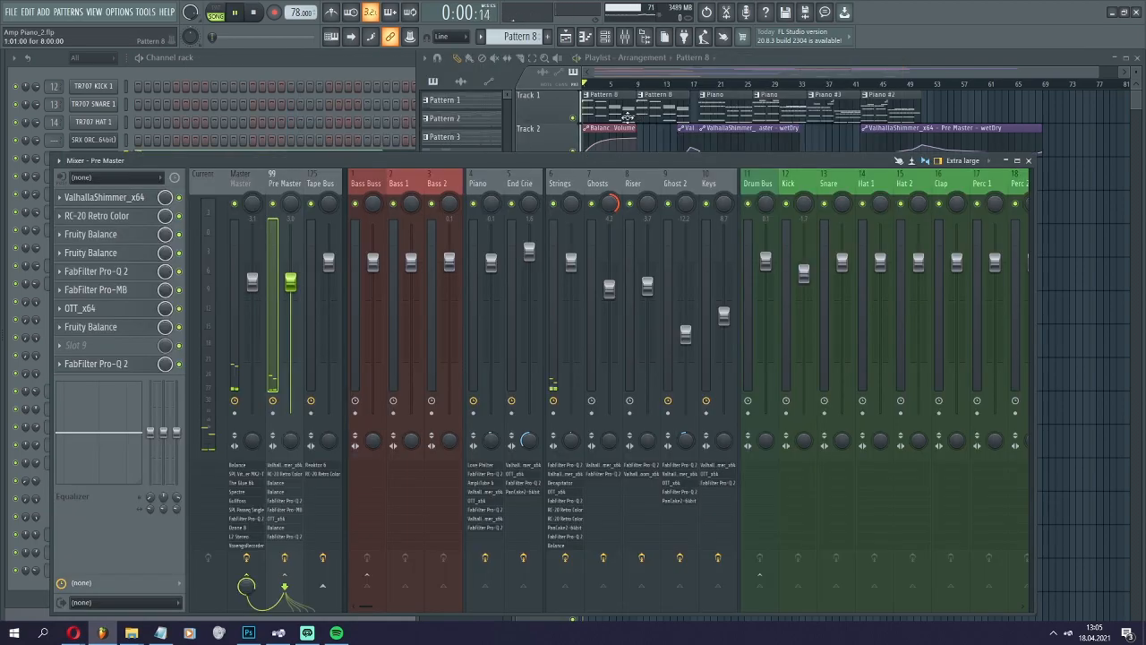
{"action": "left_click", "coordinate": [635, 84]}
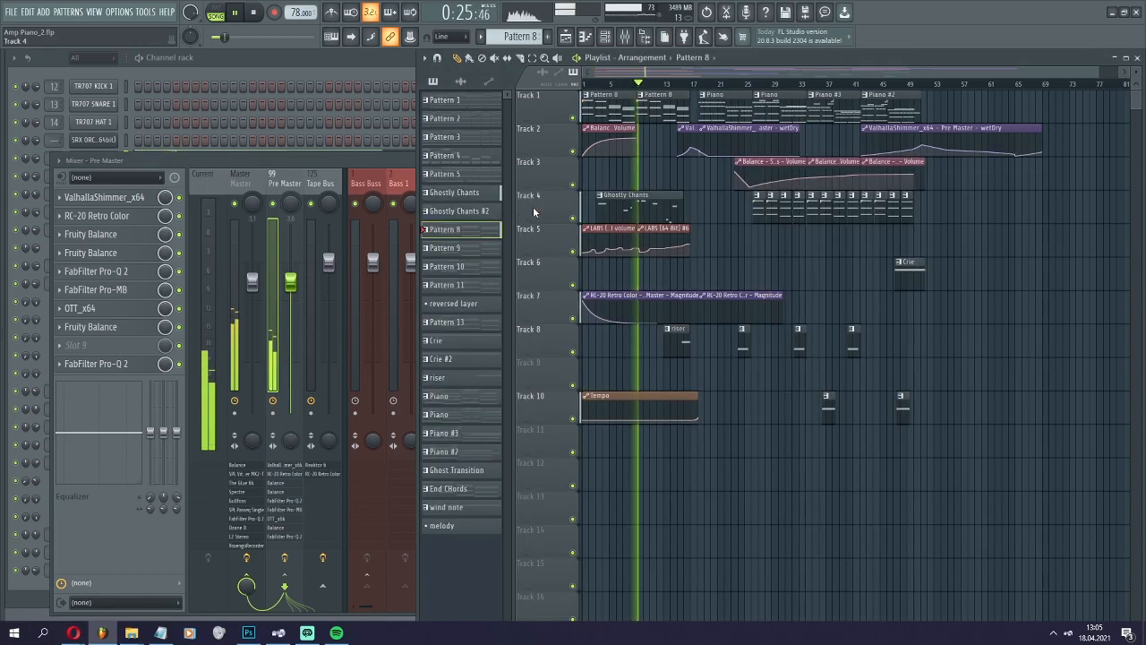
{"action": "key", "text": "F9"}
{"action": "left_click", "coordinate": [567, 187]}
{"action": "left_click_drag", "start_coordinate": [567, 186], "coordinate": [608, 163]}
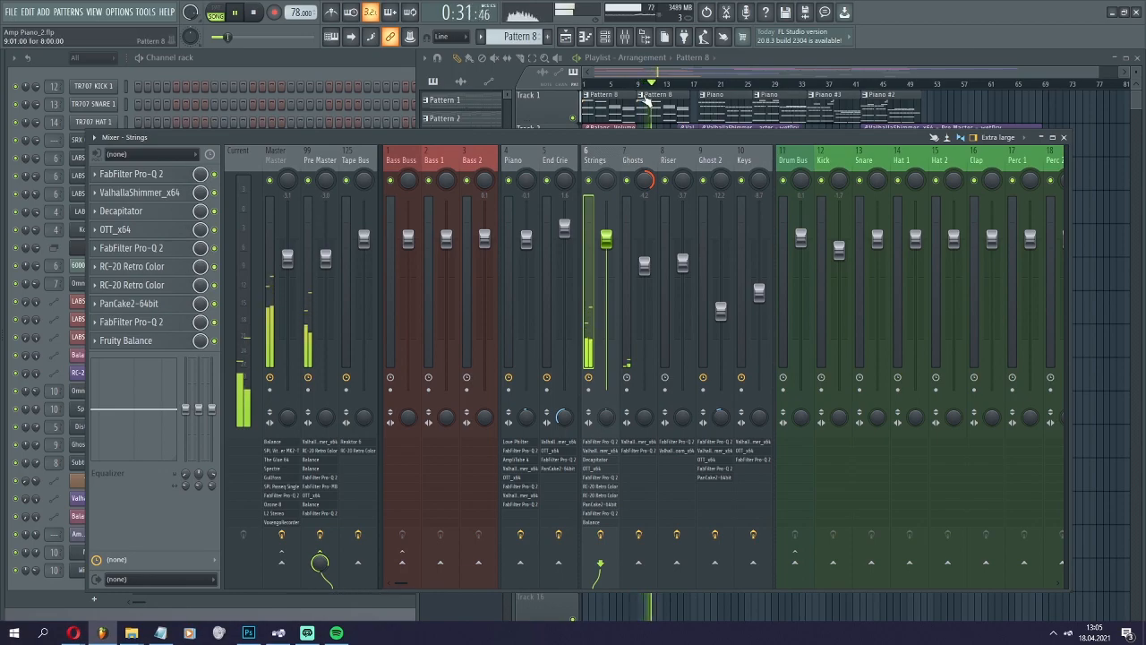
Step: Replay the song from bar 9 with the Strings track's effects bypassed, and re-enable the effects after listening
{"action": "key", "text": "space"}
{"action": "left_click", "coordinate": [637, 84]}
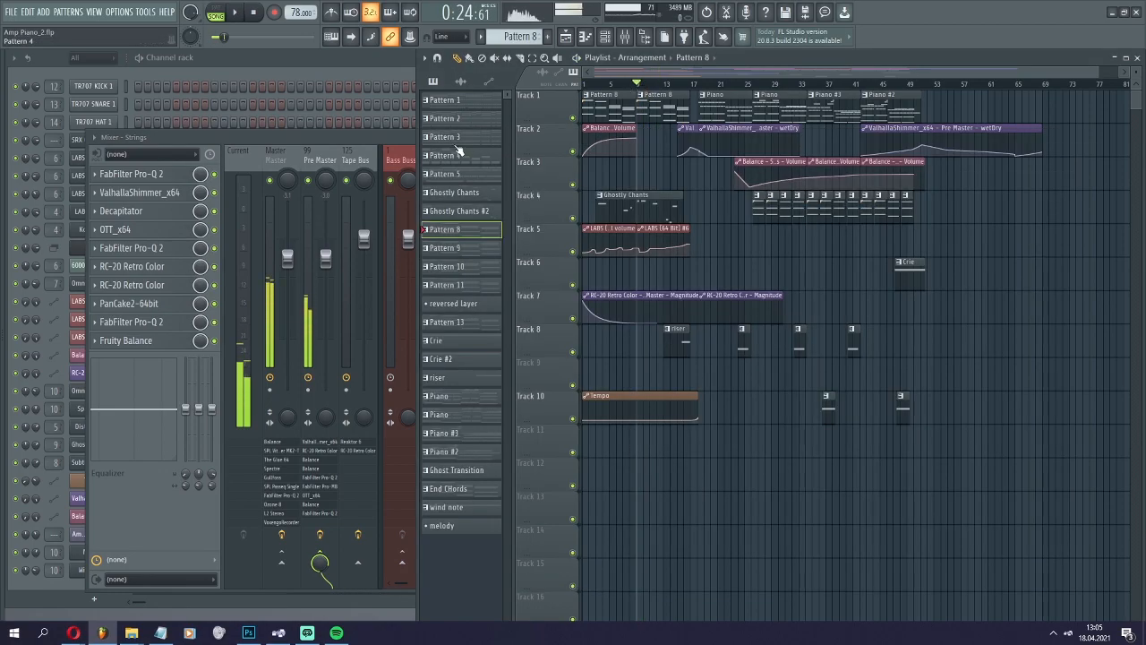
{"action": "left_click", "coordinate": [404, 136]}
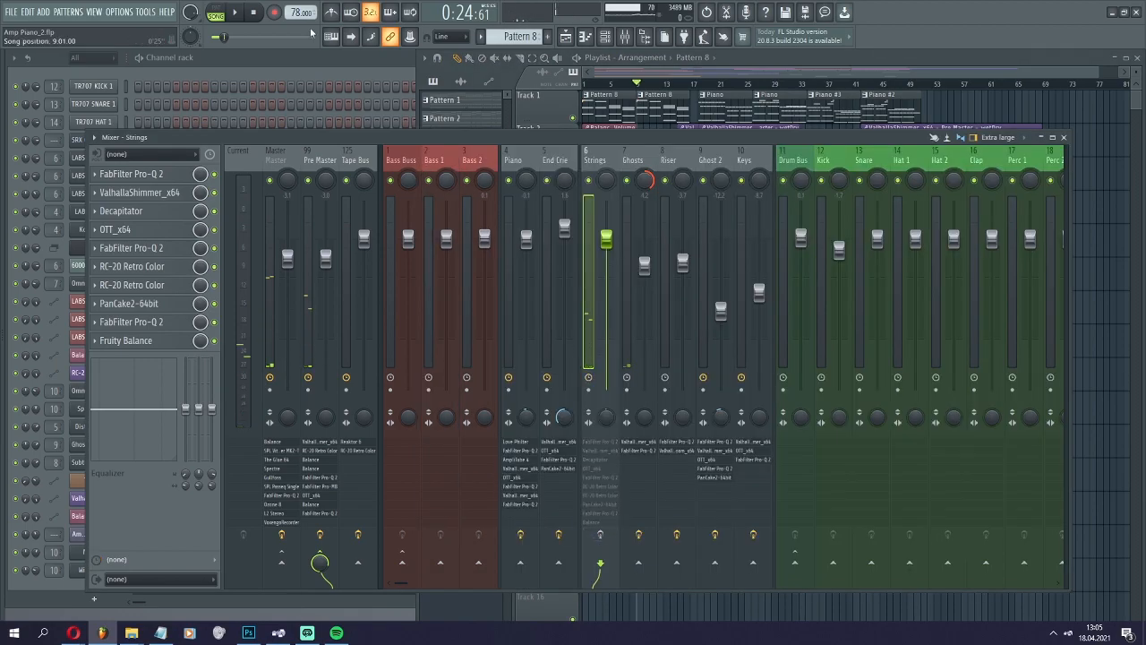
{"action": "left_click", "coordinate": [236, 13]}
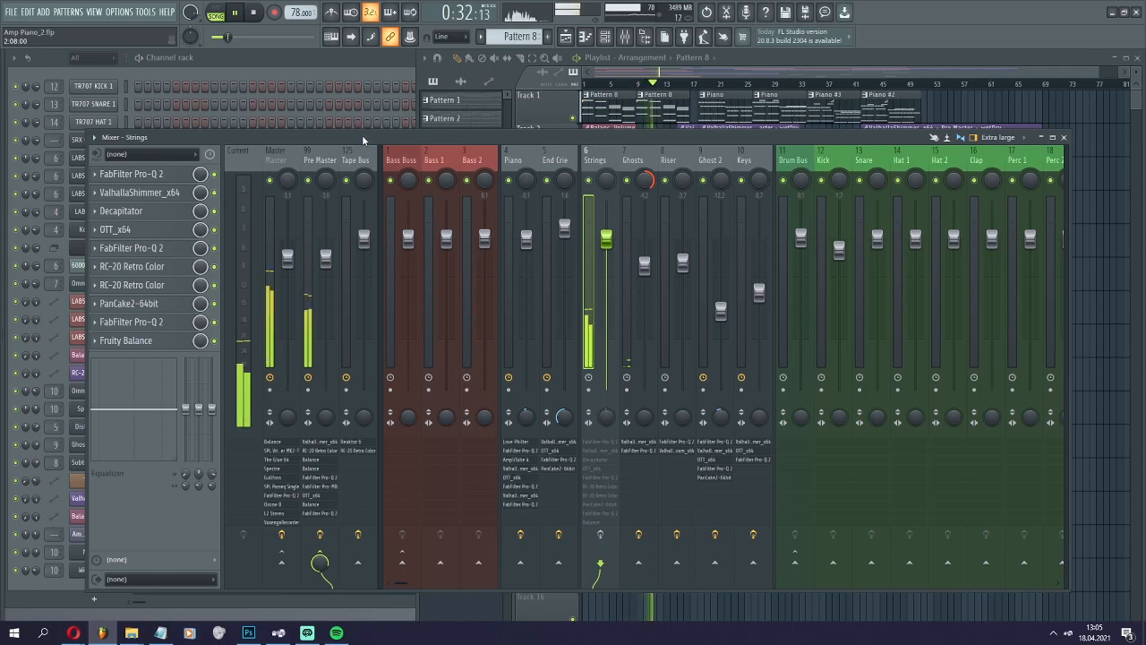
{"action": "left_click", "coordinate": [255, 12]}
{"action": "left_click_drag", "start_coordinate": [504, 133], "coordinate": [552, 127]}
{"action": "left_click", "coordinate": [652, 532]}
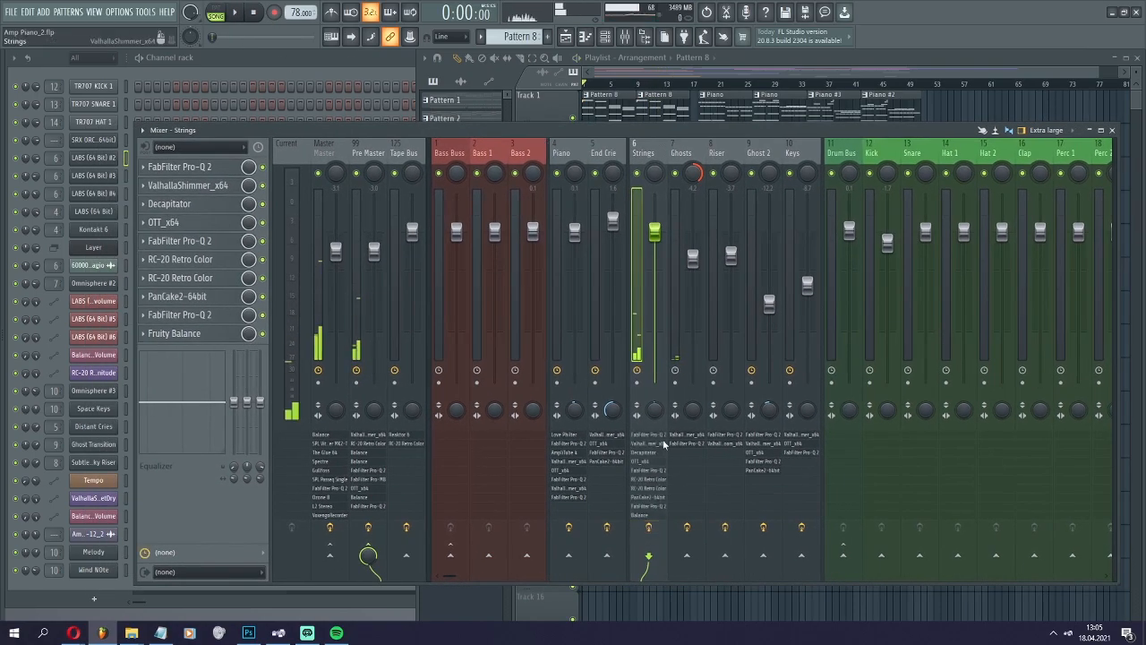
Step: Collapse the mixer and review the instrument presets of the LABS #2, LABS #3 and LABS #4 channels
{"action": "left_click", "coordinate": [1090, 131]}
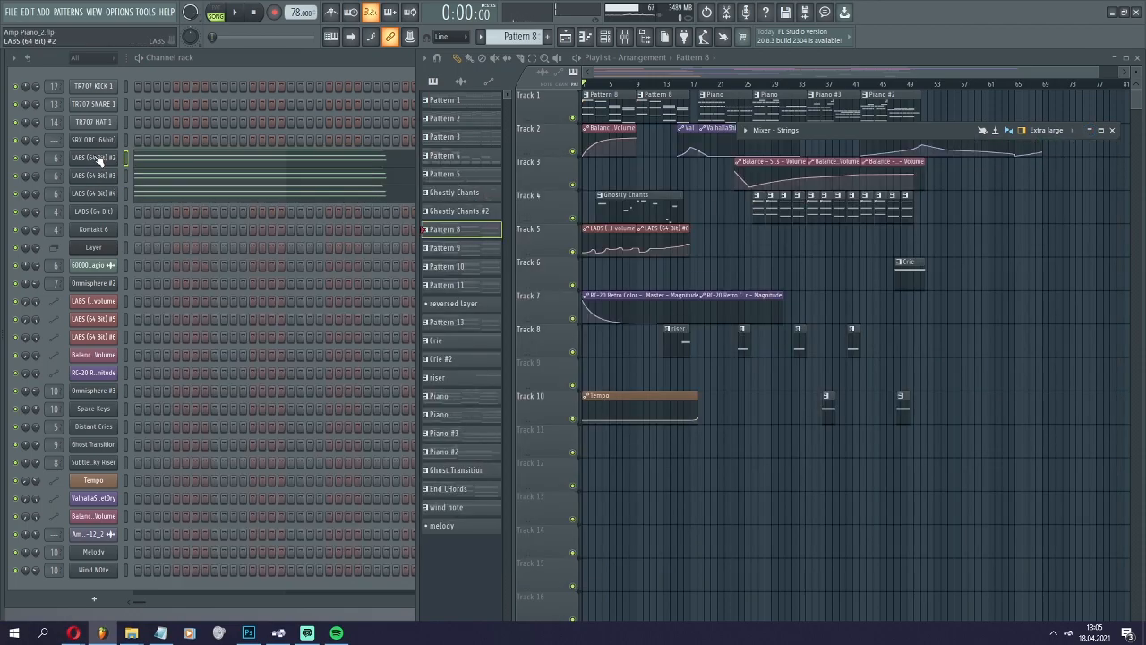
{"action": "left_click", "coordinate": [108, 160]}
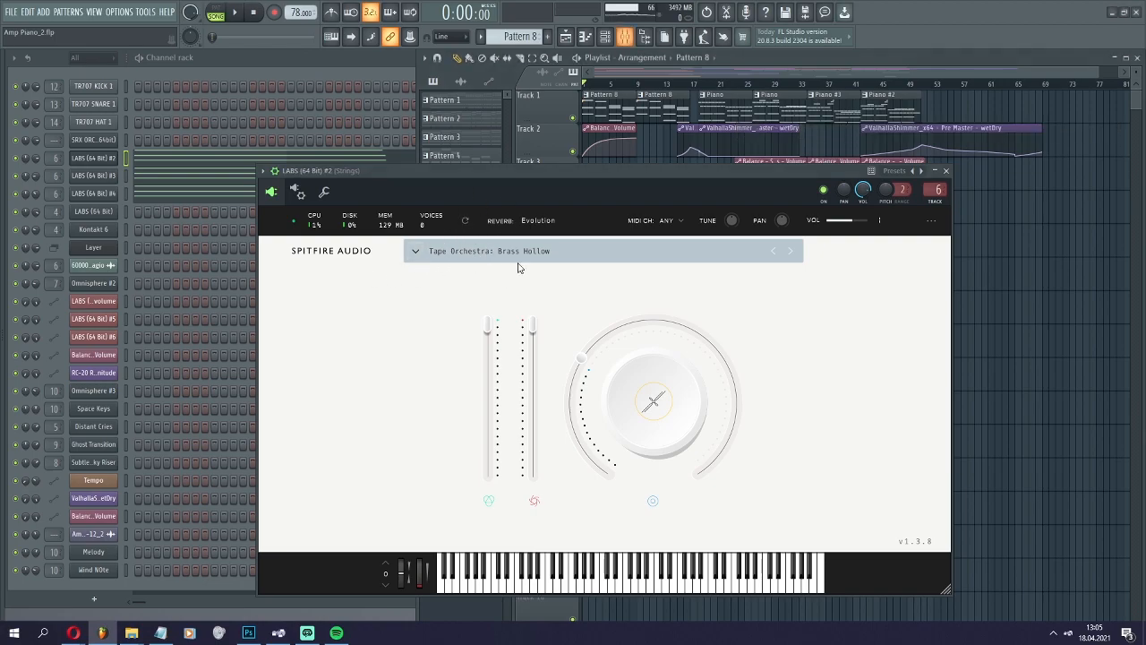
{"action": "left_click", "coordinate": [745, 225]}
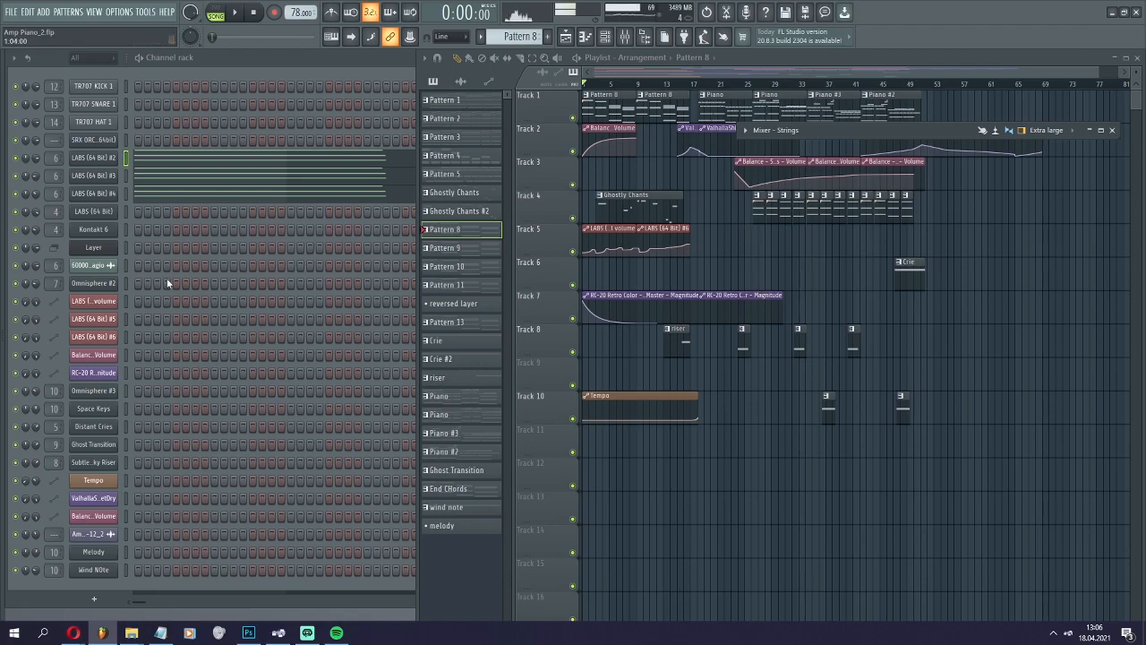
{"action": "left_click", "coordinate": [111, 177]}
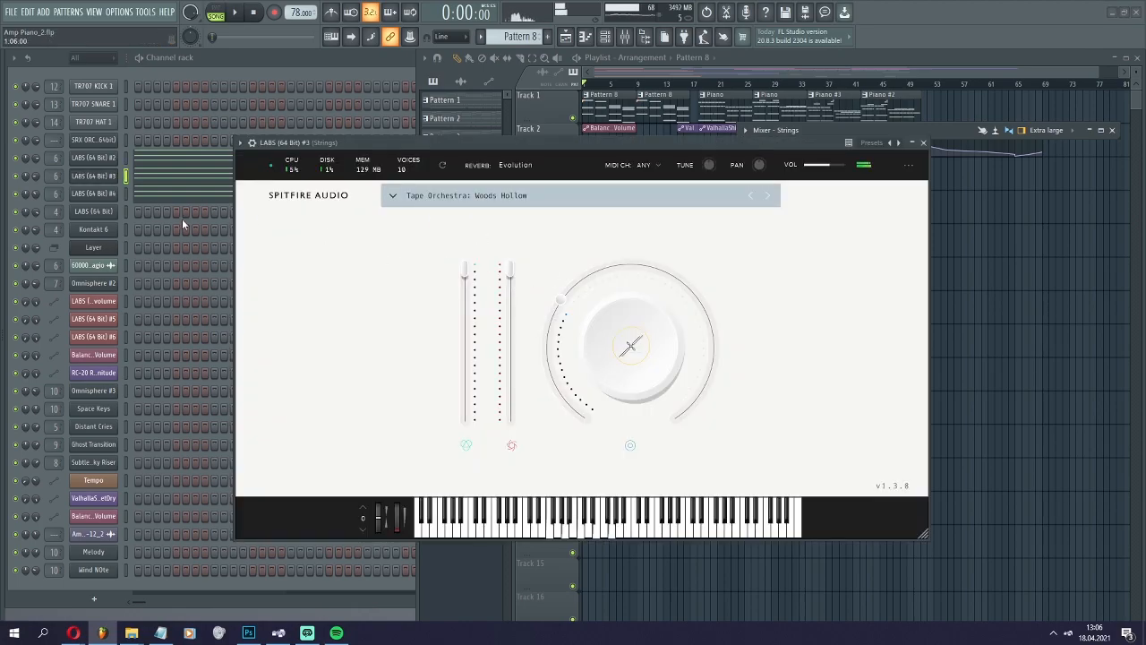
{"action": "left_click", "coordinate": [108, 201]}
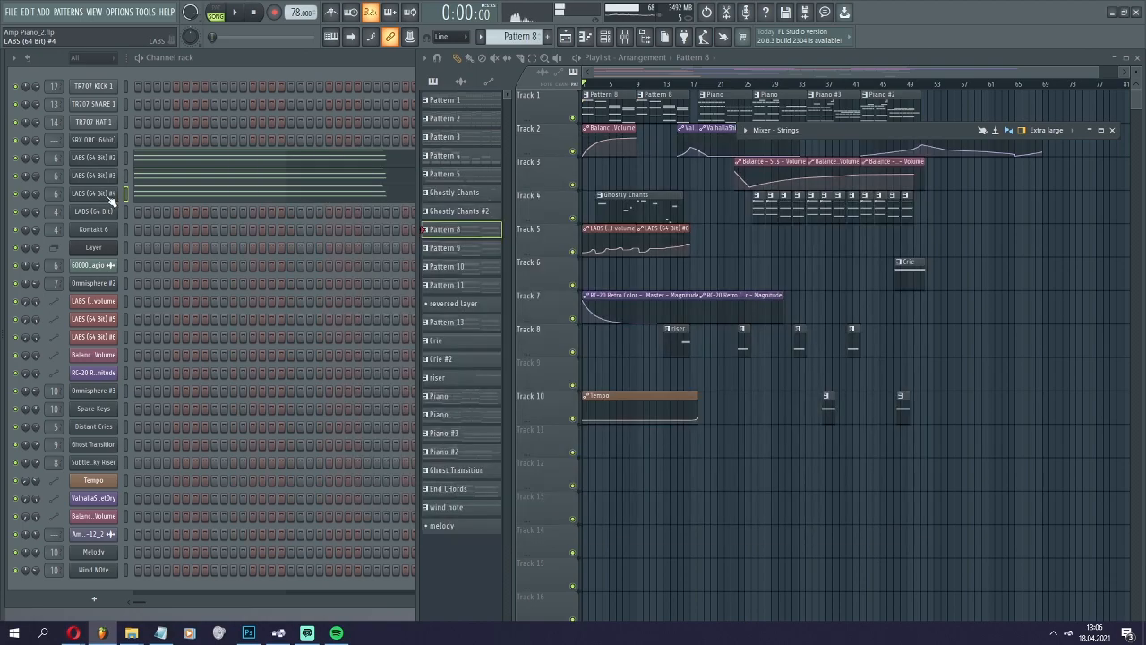
{"action": "left_click", "coordinate": [106, 200]}
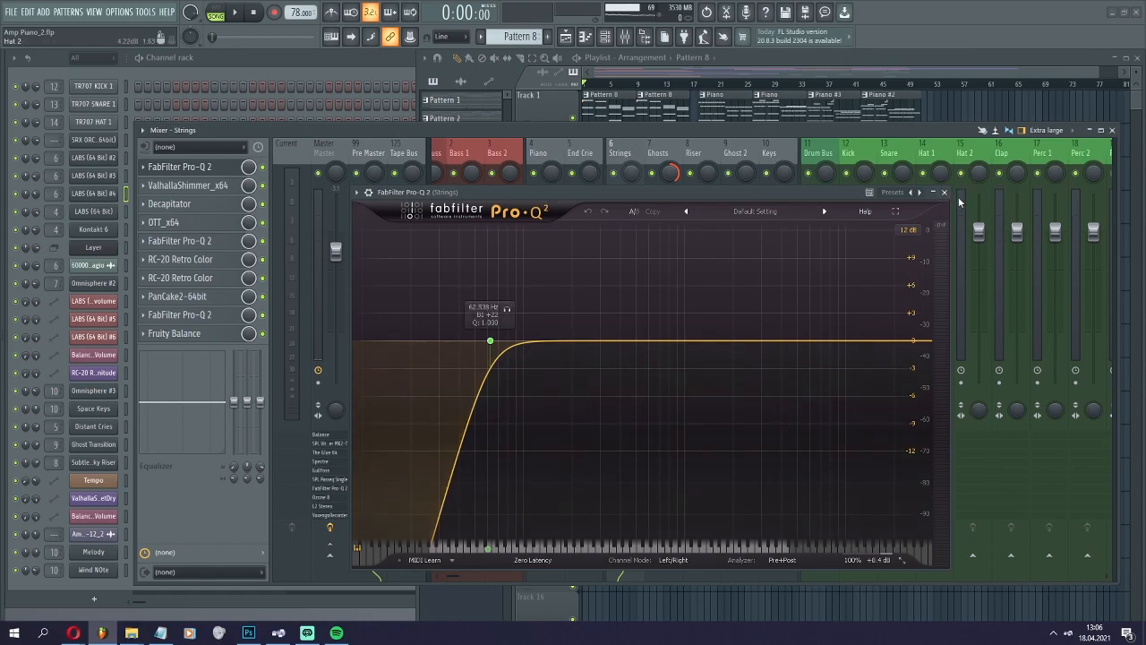
Step: Examine the Strings track's first FabFilter Pro-Q 2, ValhallaShimmer and Decapitator settings, closing each plugin window
{"action": "left_click", "coordinate": [944, 193]}
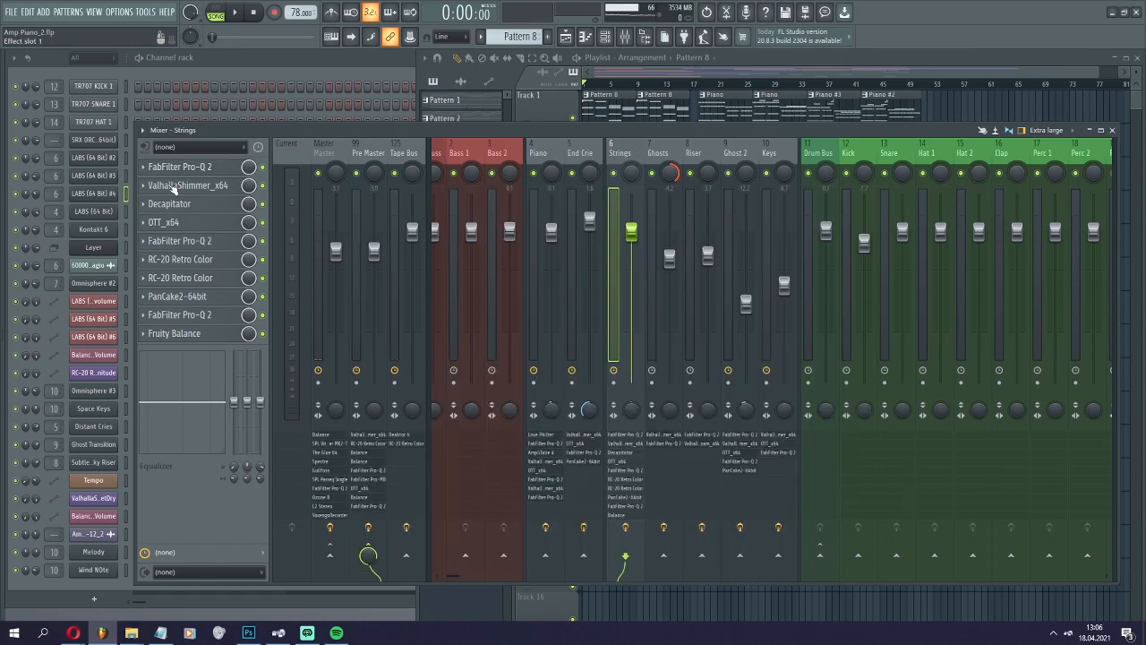
{"action": "left_click", "coordinate": [180, 189]}
{"action": "left_click_drag", "start_coordinate": [250, 60], "coordinate": [679, 161]}
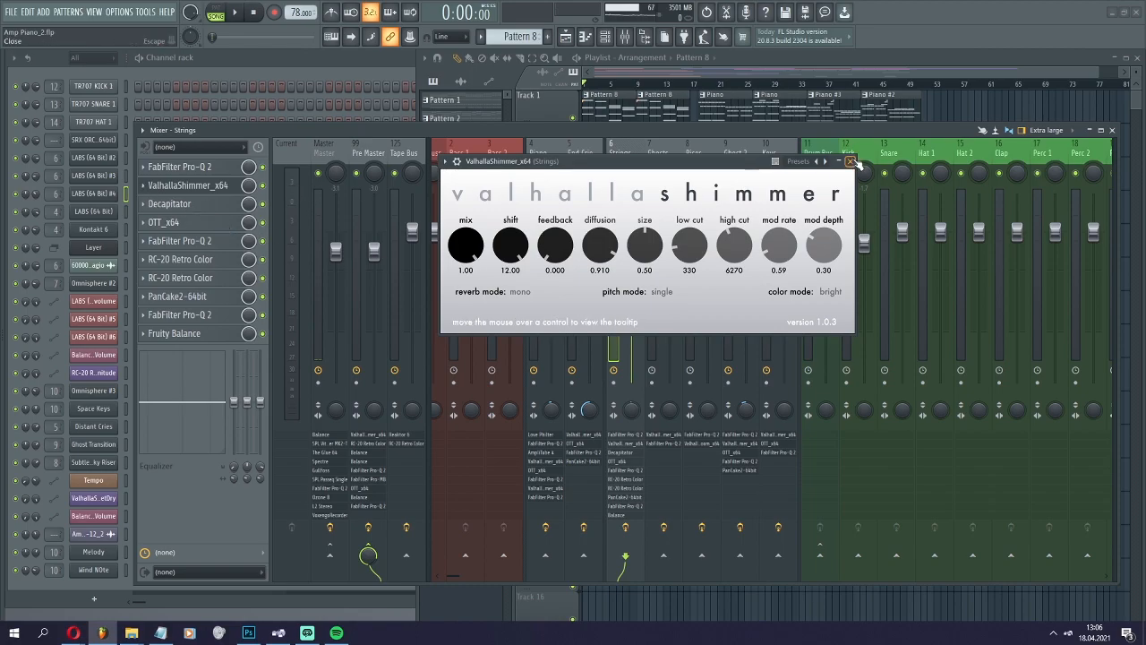
{"action": "left_click", "coordinate": [851, 162]}
{"action": "left_click", "coordinate": [170, 203]}
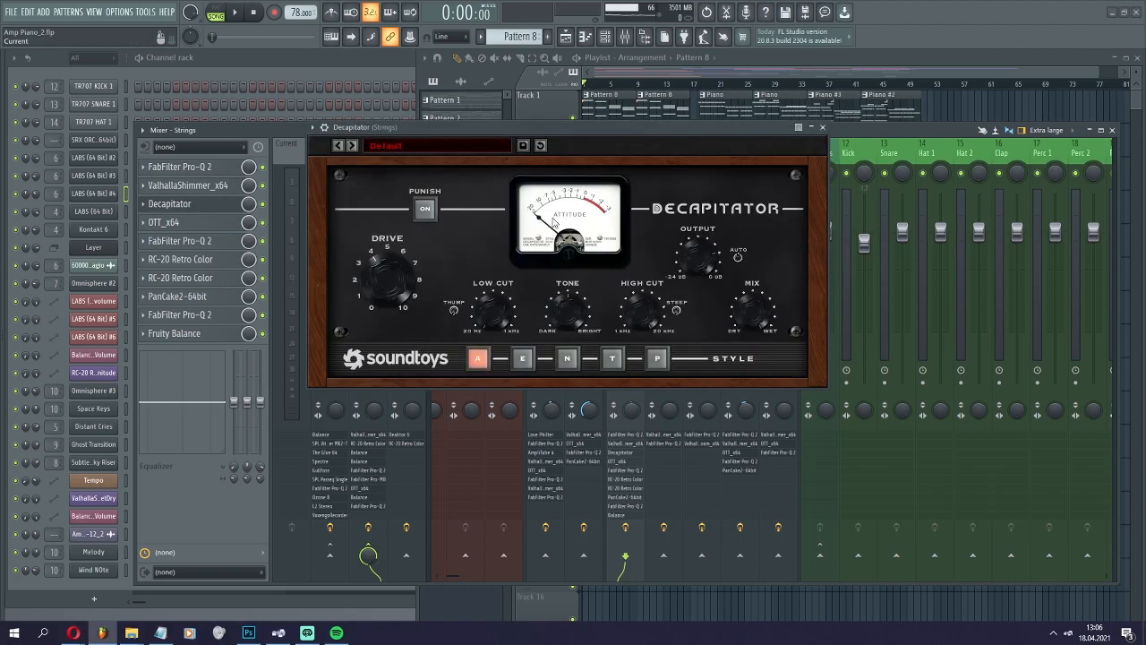
{"action": "left_click", "coordinate": [822, 129]}
Step: Examine the OTT compressor and the second FabFilter Pro-Q 2 curve on the Strings track, closing both windows
{"action": "left_click", "coordinate": [165, 222]}
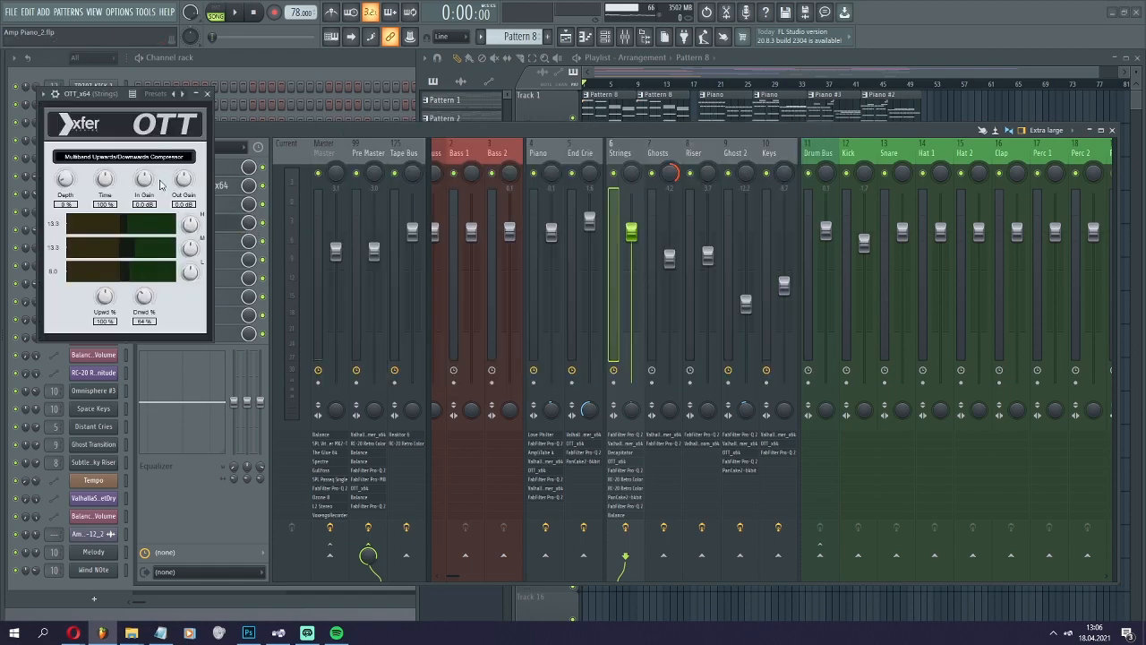
{"action": "left_click_drag", "start_coordinate": [106, 95], "coordinate": [520, 171]}
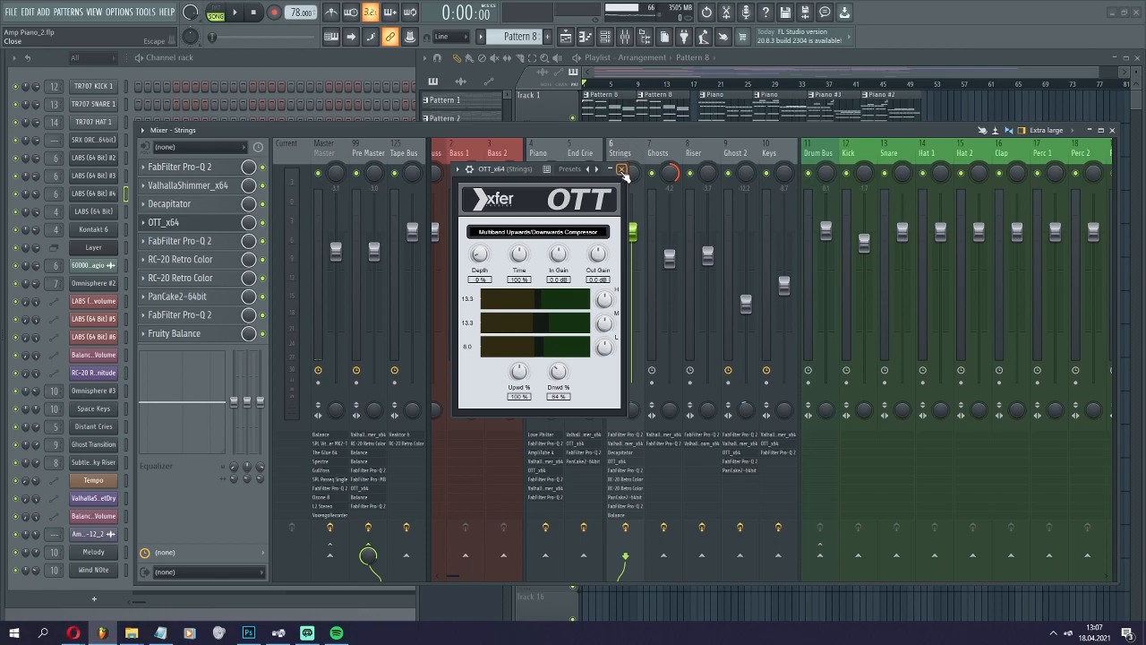
{"action": "left_click", "coordinate": [623, 170]}
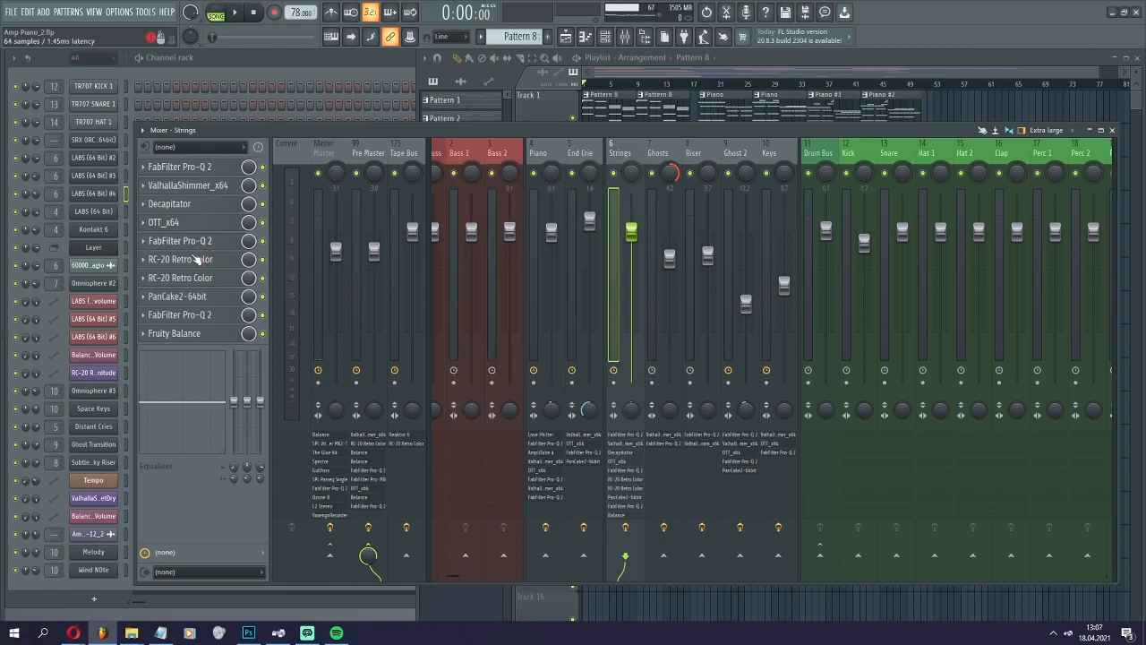
{"action": "left_click", "coordinate": [207, 242]}
{"action": "left_click_drag", "start_coordinate": [383, 108], "coordinate": [779, 145]}
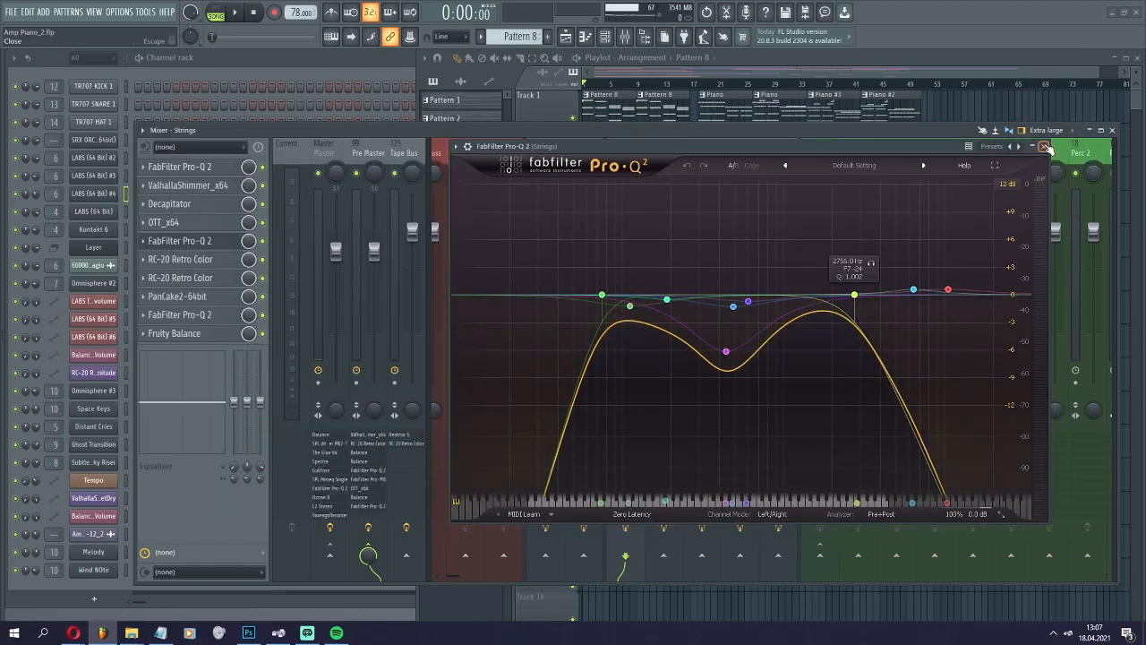
{"action": "left_click", "coordinate": [1044, 146]}
Step: Examine the first RC-20 Retro Color, PanCake2 and last FabFilter Pro-Q 2 on the Strings track, closing each window
{"action": "left_click", "coordinate": [202, 260]}
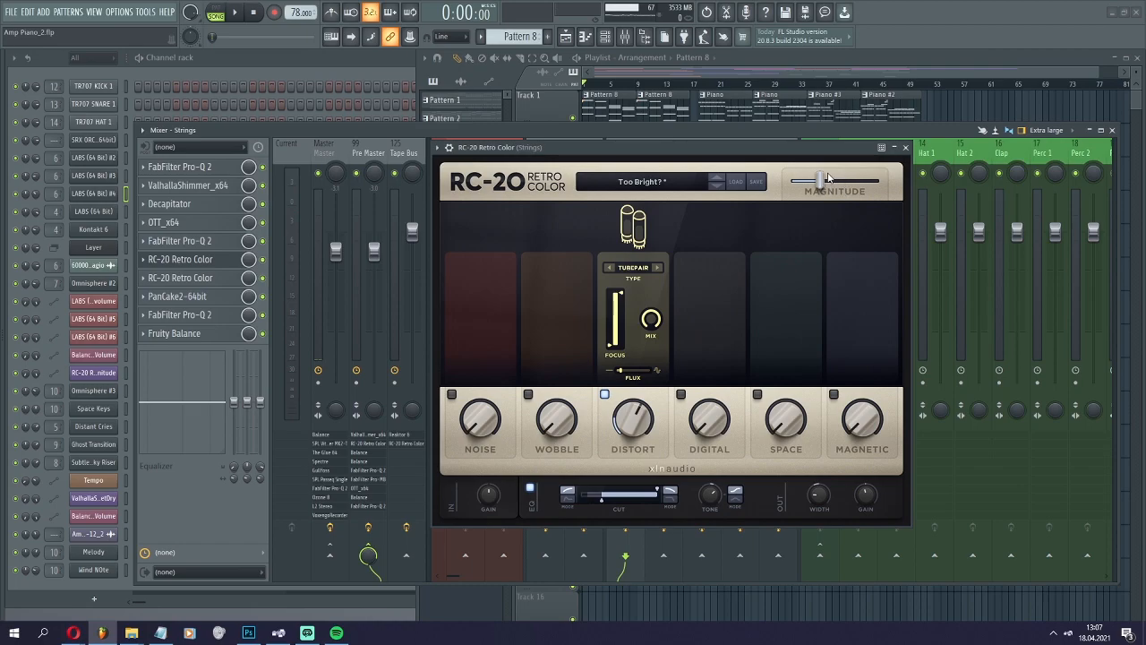
{"action": "left_click", "coordinate": [908, 148]}
{"action": "left_click", "coordinate": [197, 293]}
{"action": "left_click_drag", "start_coordinate": [241, 141], "coordinate": [627, 128]}
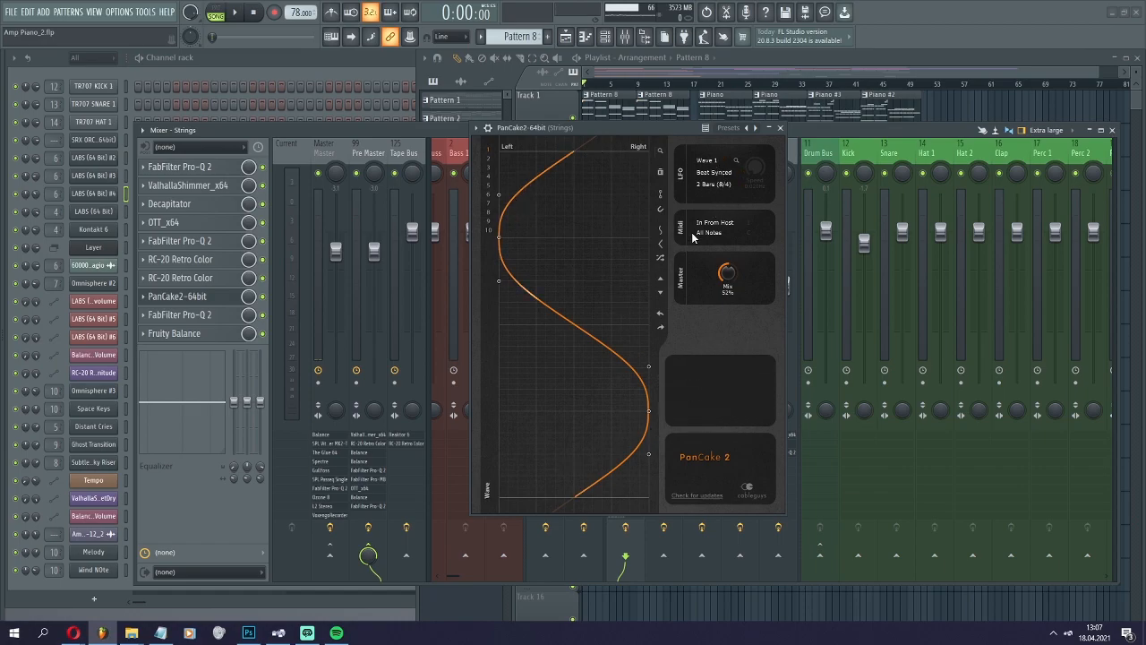
{"action": "left_click", "coordinate": [781, 128]}
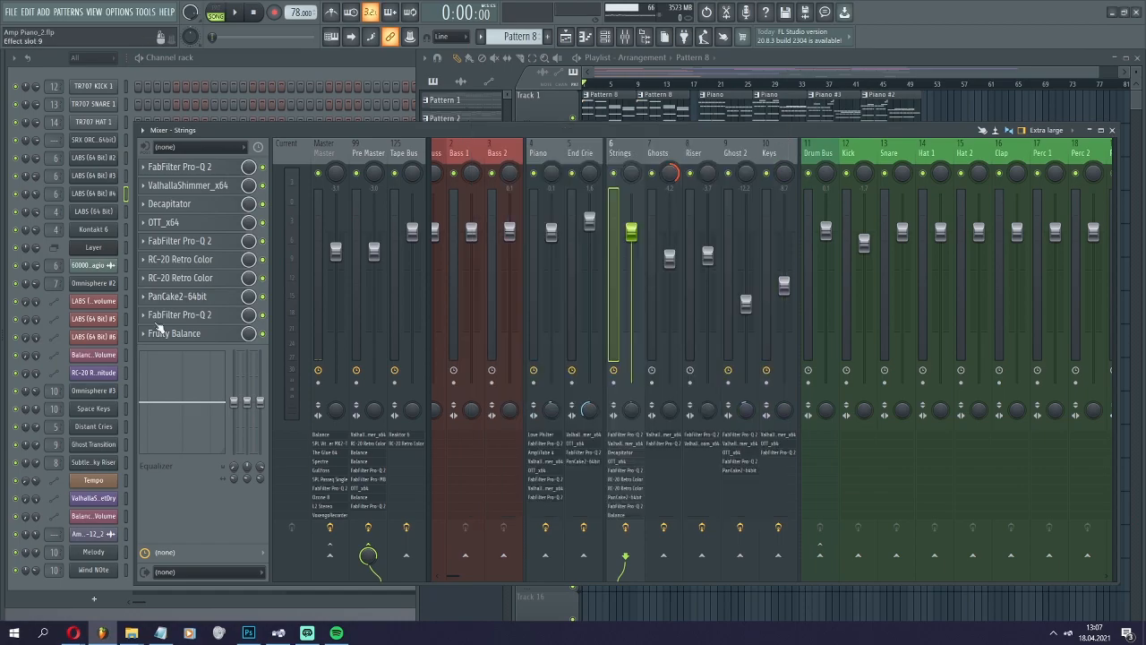
{"action": "left_click", "coordinate": [209, 319]}
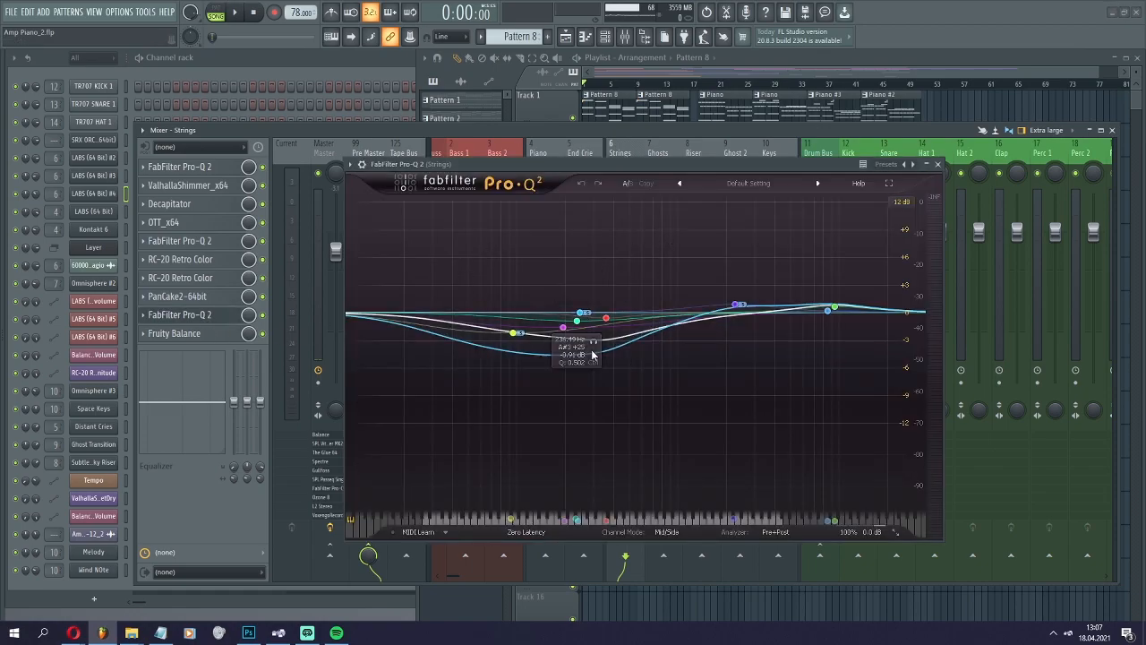
{"action": "left_click", "coordinate": [938, 167]}
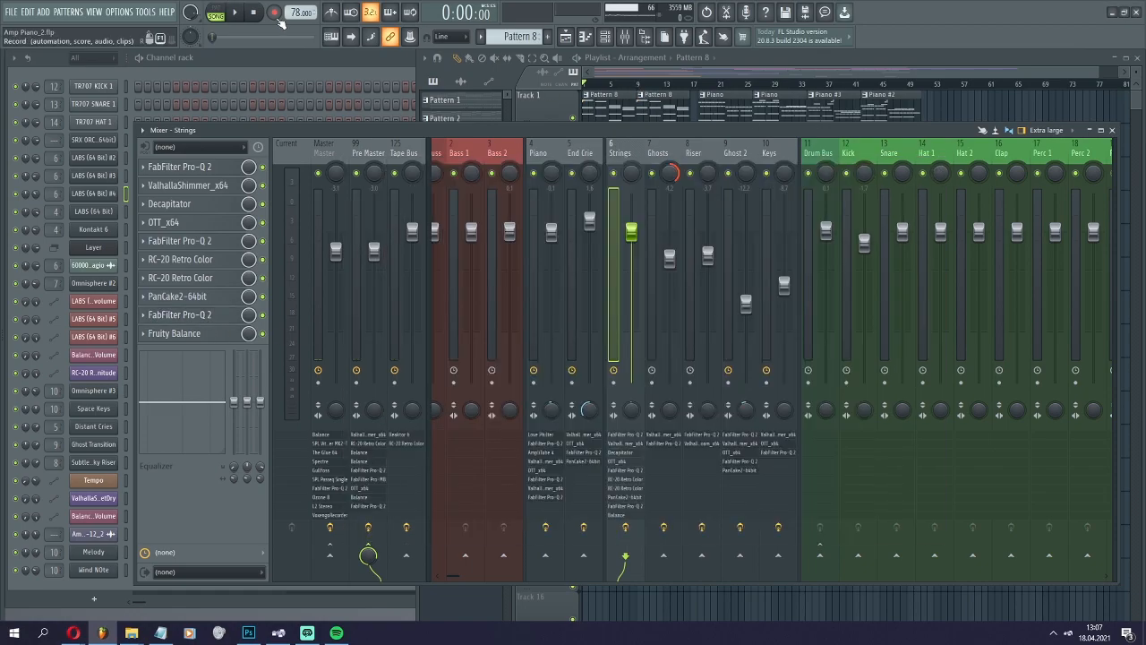
Step: Play the song from the start with the Strings effects active and the ValhallaShimmer settings open
{"action": "key", "text": "space"}
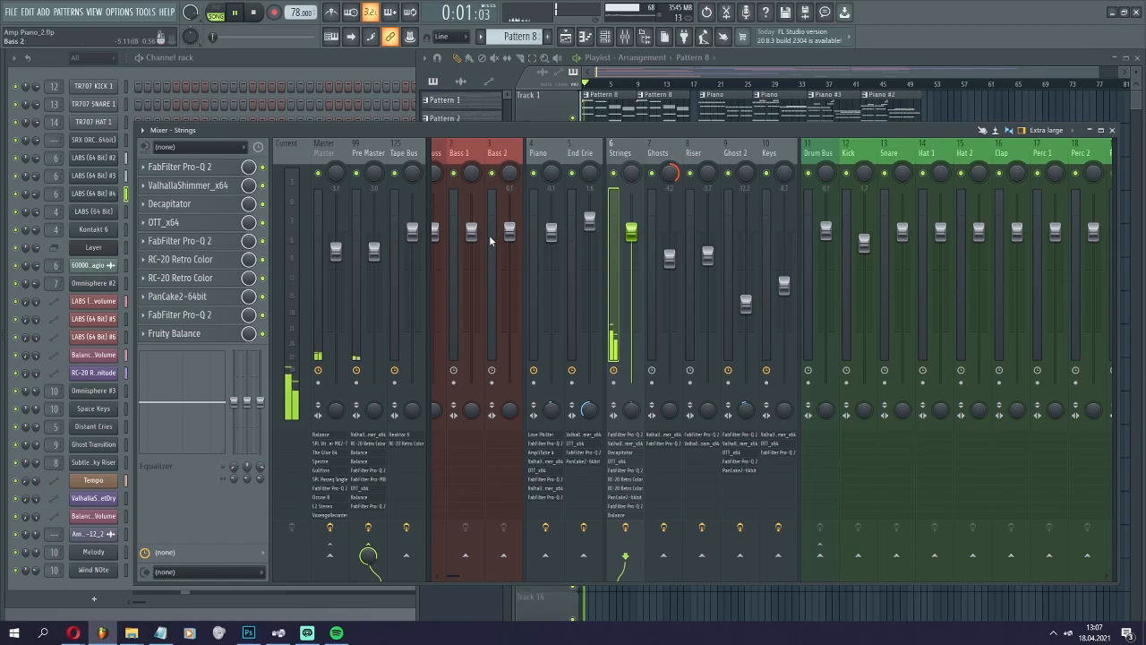
{"action": "left_click", "coordinate": [225, 186]}
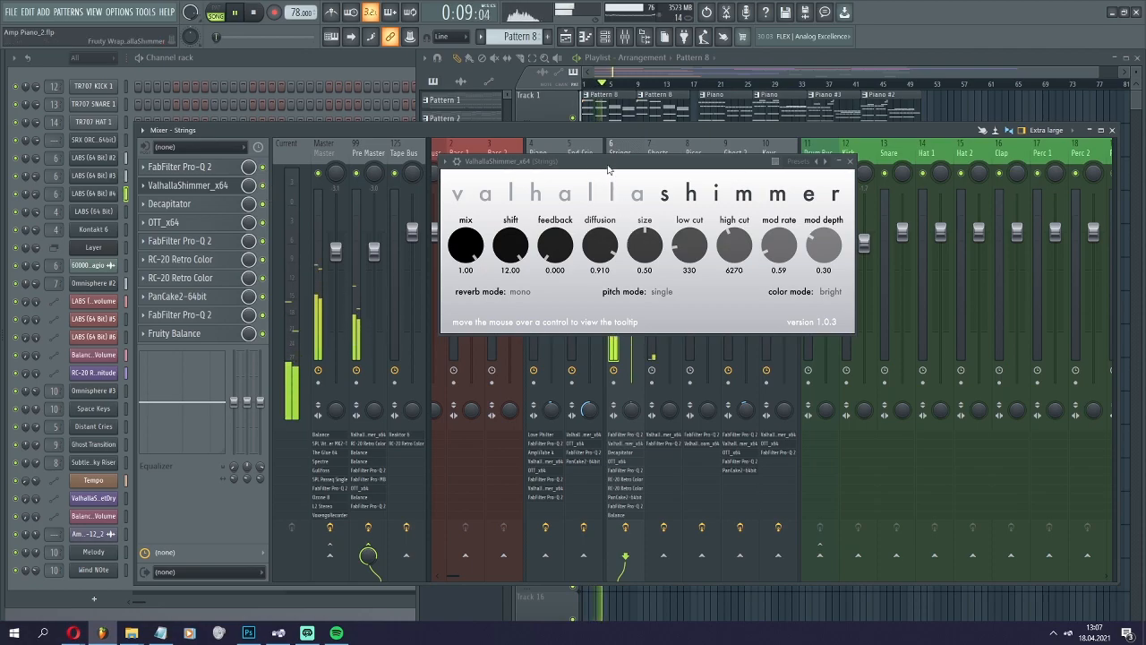
{"action": "left_click_drag", "start_coordinate": [608, 171], "coordinate": [584, 189]}
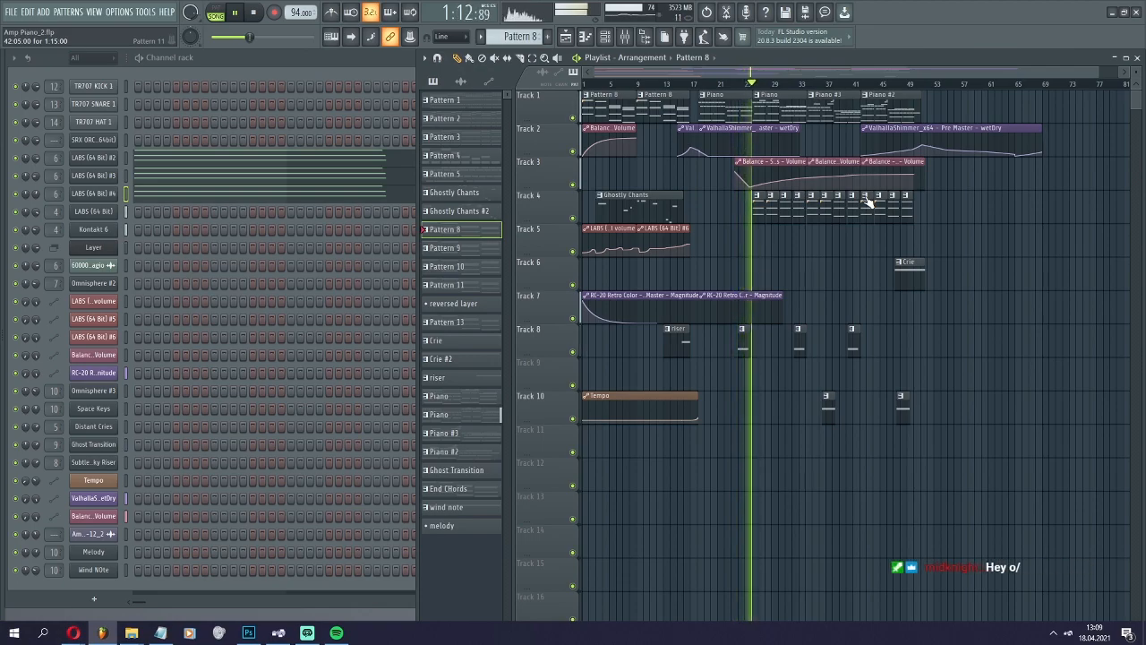
{"action": "key", "text": "space"}
Step: Bypass all effects on the mixer's Piano track and resume playback
{"action": "key", "text": "F9"}
{"action": "left_click_drag", "start_coordinate": [571, 150], "coordinate": [700, 178]}
{"action": "left_click", "coordinate": [686, 572]}
{"action": "key", "text": "space"}
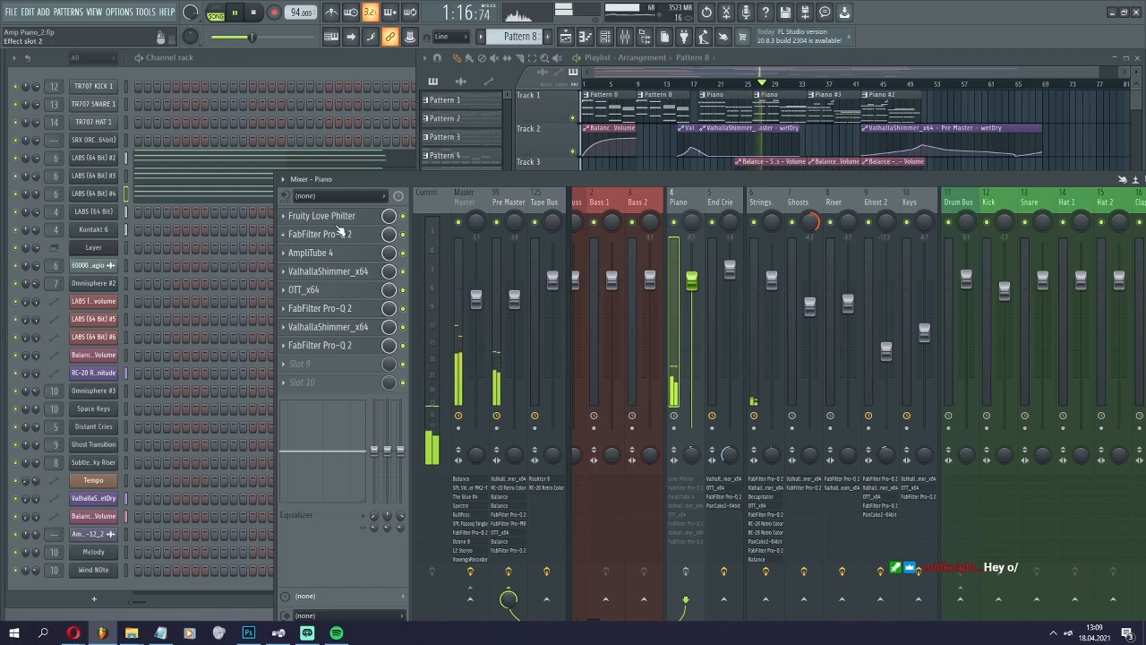
Step: Review the piano instruments in the Kontakt 6 and LABS channels during playback, closing both plugin windows
{"action": "left_click", "coordinate": [110, 230]}
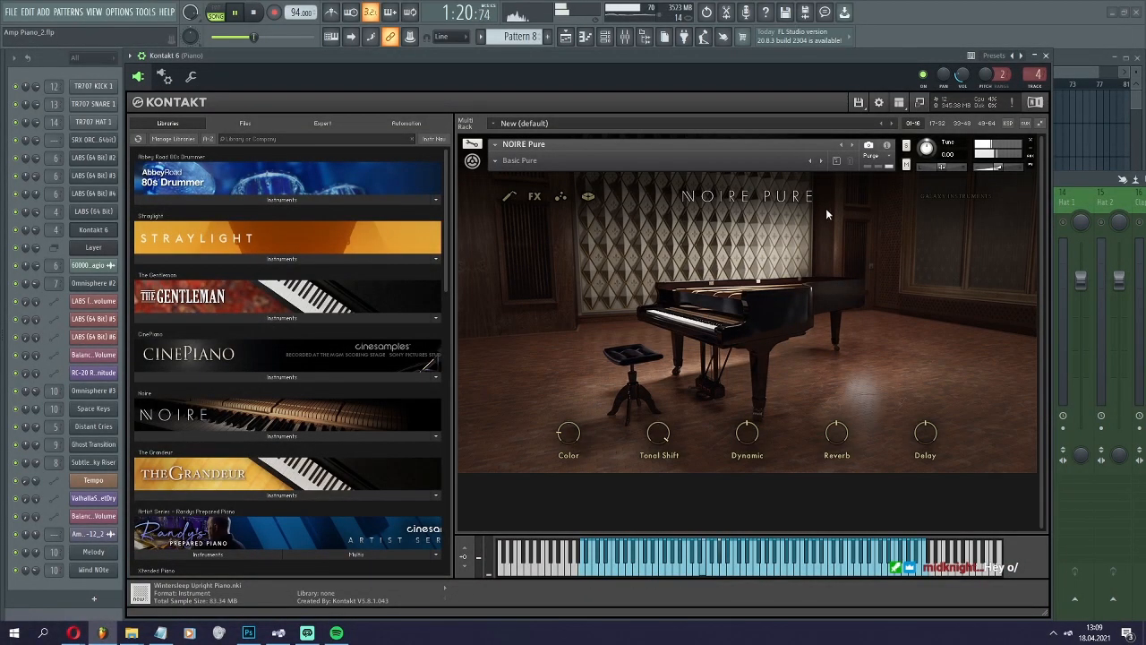
{"action": "left_click", "coordinate": [1045, 55]}
{"action": "left_click", "coordinate": [93, 211]}
{"action": "left_click_drag", "start_coordinate": [256, 88], "coordinate": [309, 95]}
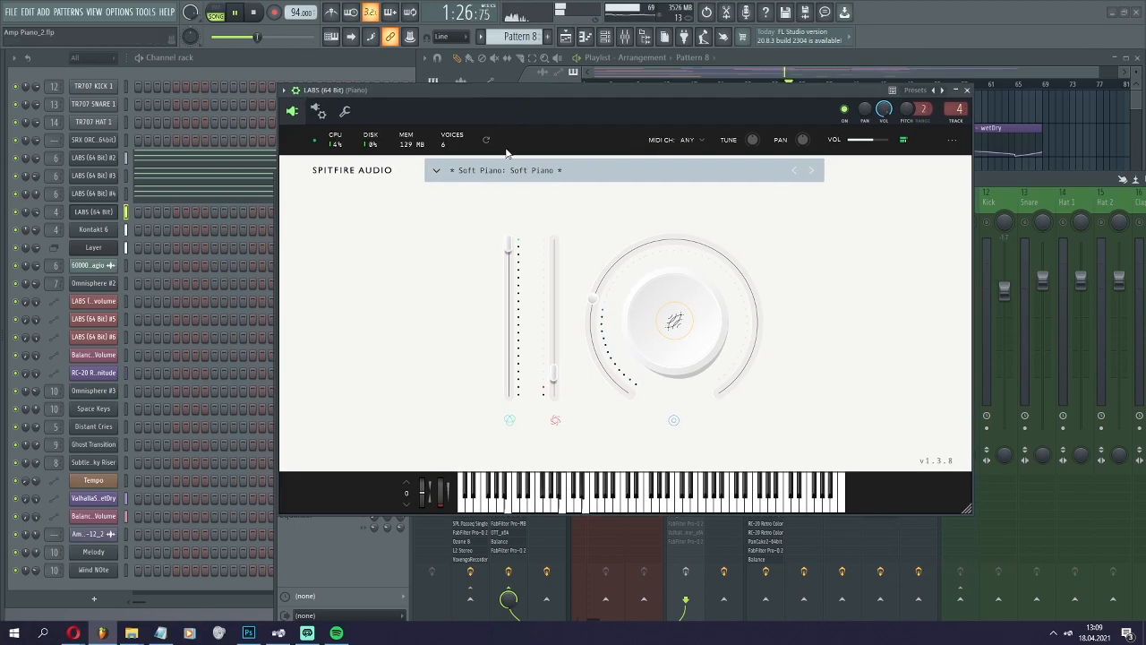
{"action": "left_click", "coordinate": [968, 90]}
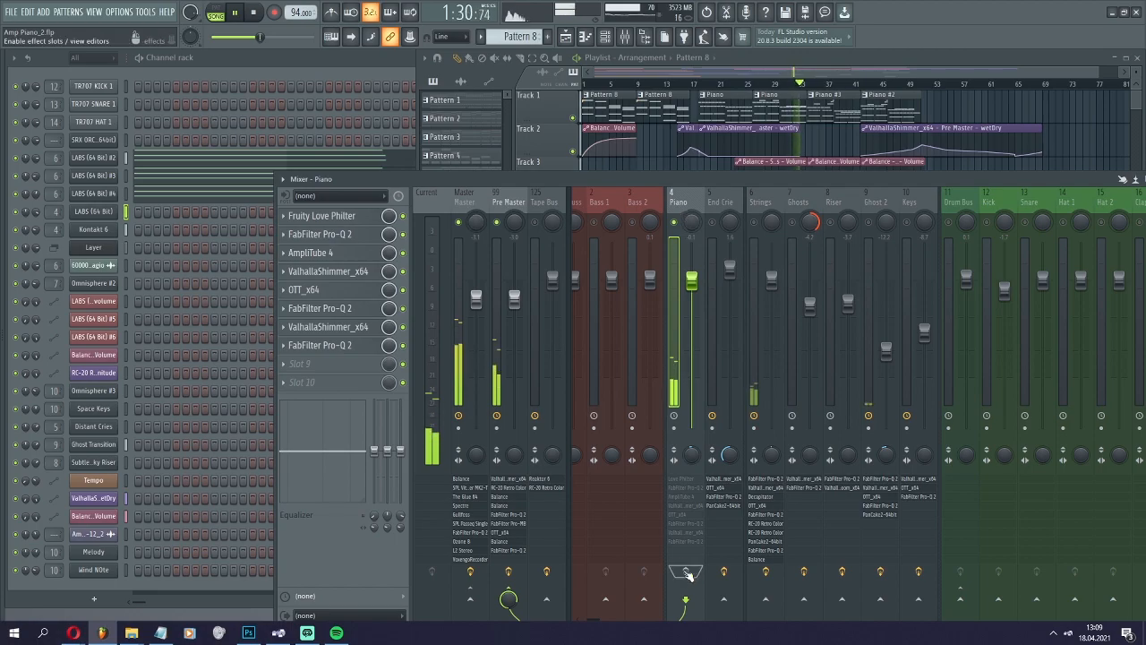
Step: Examine the first Piano clip's chords in the piano roll, clear its time selection, play the song briefly and close the piano roll
{"action": "key", "text": "space"}
{"action": "left_click", "coordinate": [727, 97]}
{"action": "double_click", "coordinate": [727, 98]}
{"action": "scroll", "coordinate": [414, 302], "scroll_direction": "down", "scroll_amount": 4}
{"action": "scroll", "coordinate": [388, 297], "scroll_direction": "down", "scroll_amount": 3}
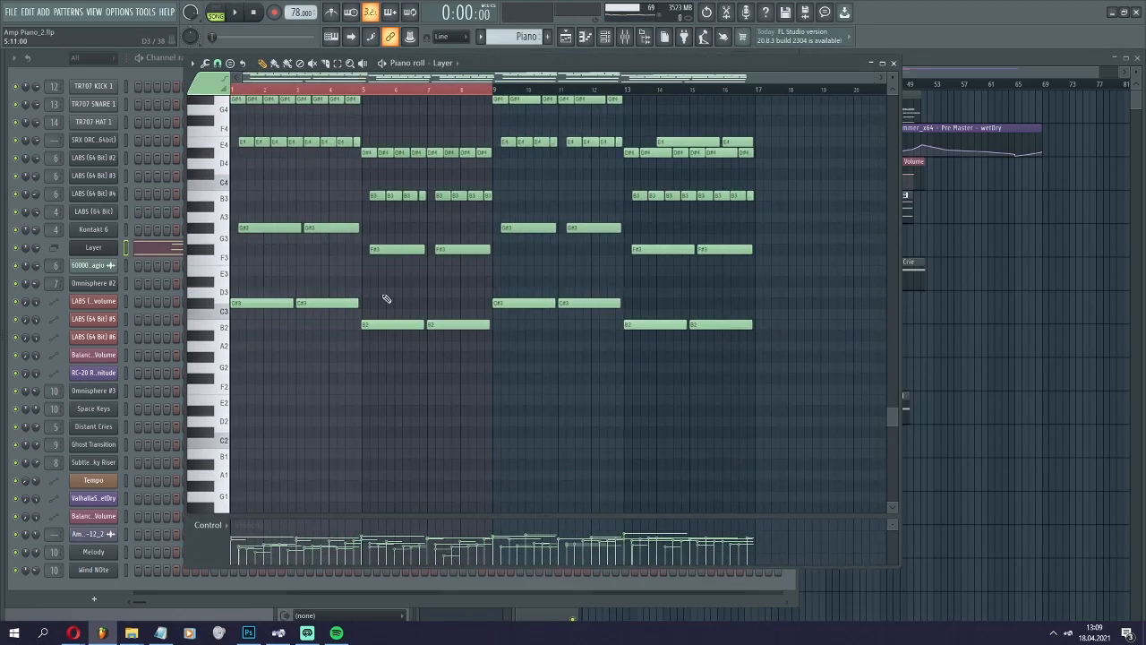
{"action": "scroll", "coordinate": [388, 302], "scroll_direction": "up", "scroll_amount": 3}
{"action": "key", "text": "ctrl+d"}
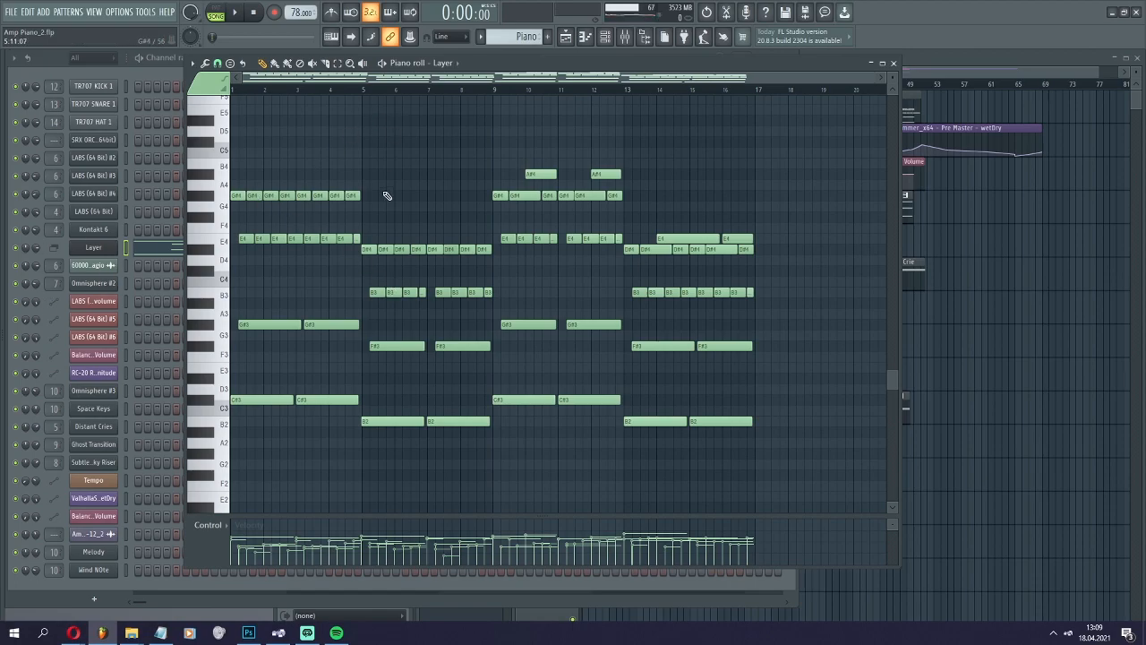
{"action": "key", "text": "space"}
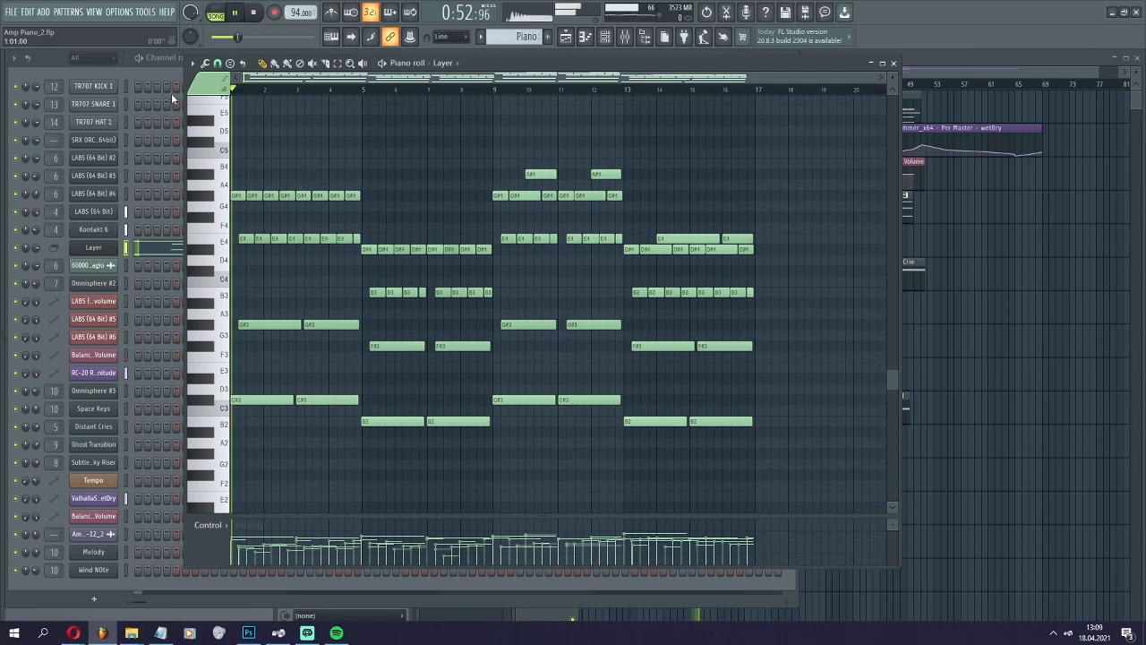
{"action": "left_click", "coordinate": [895, 66]}
{"action": "key", "text": "space"}
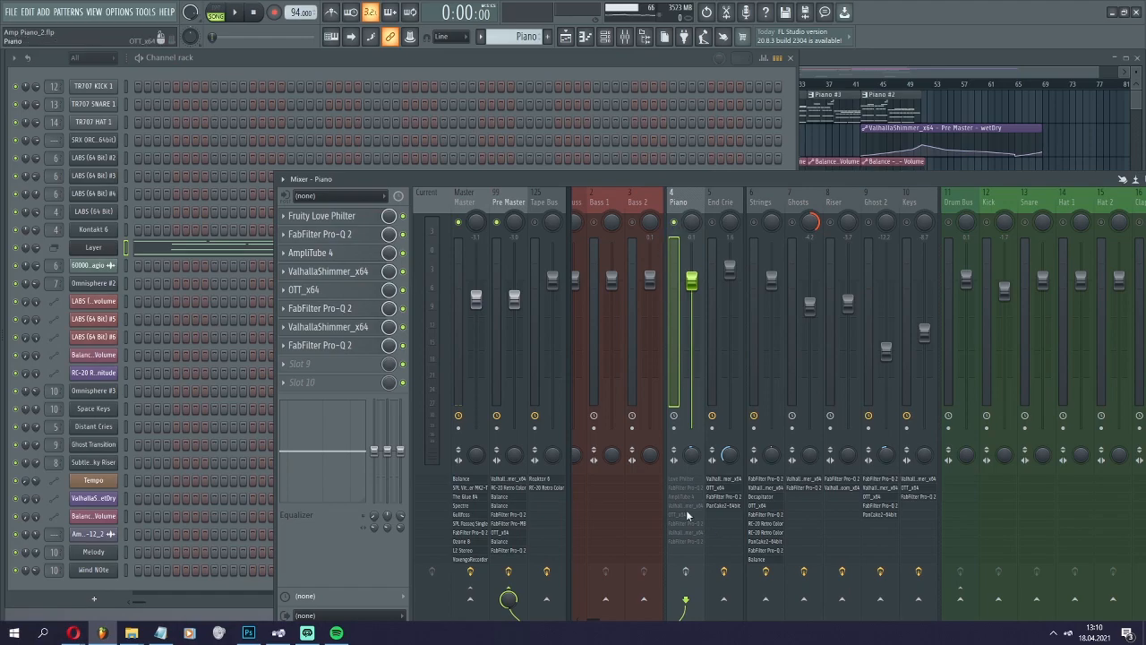
Step: Re-enable all effects on the mixer's Piano track and play the song looped over the two Piano clips in the playlist
{"action": "left_click", "coordinate": [686, 573]}
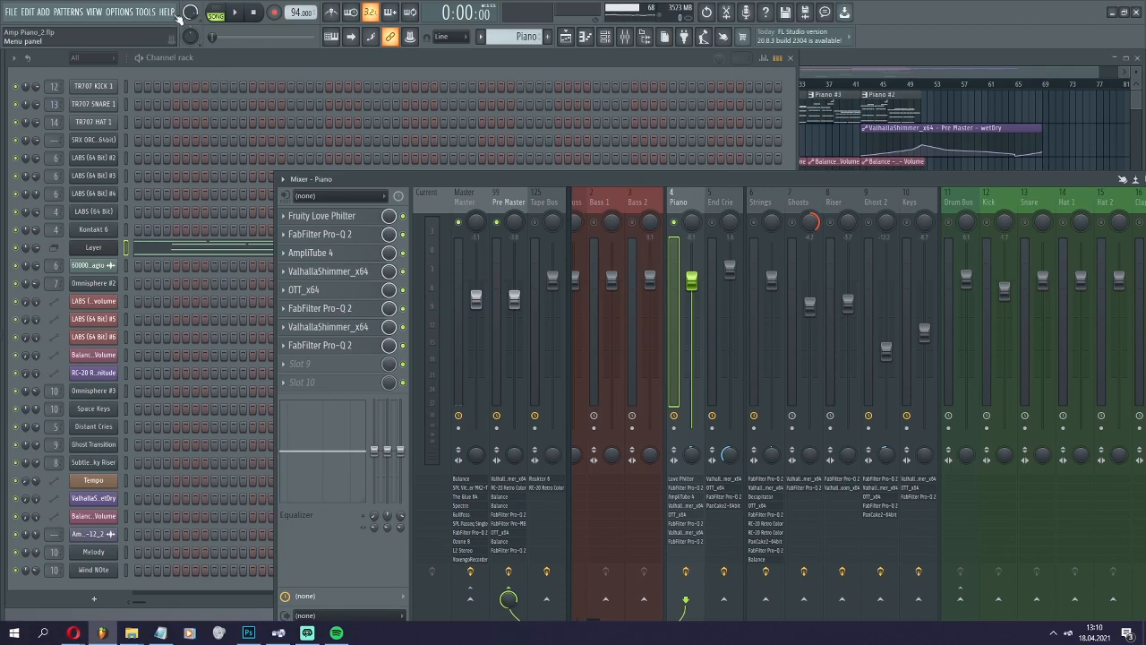
{"action": "left_click", "coordinate": [236, 15]}
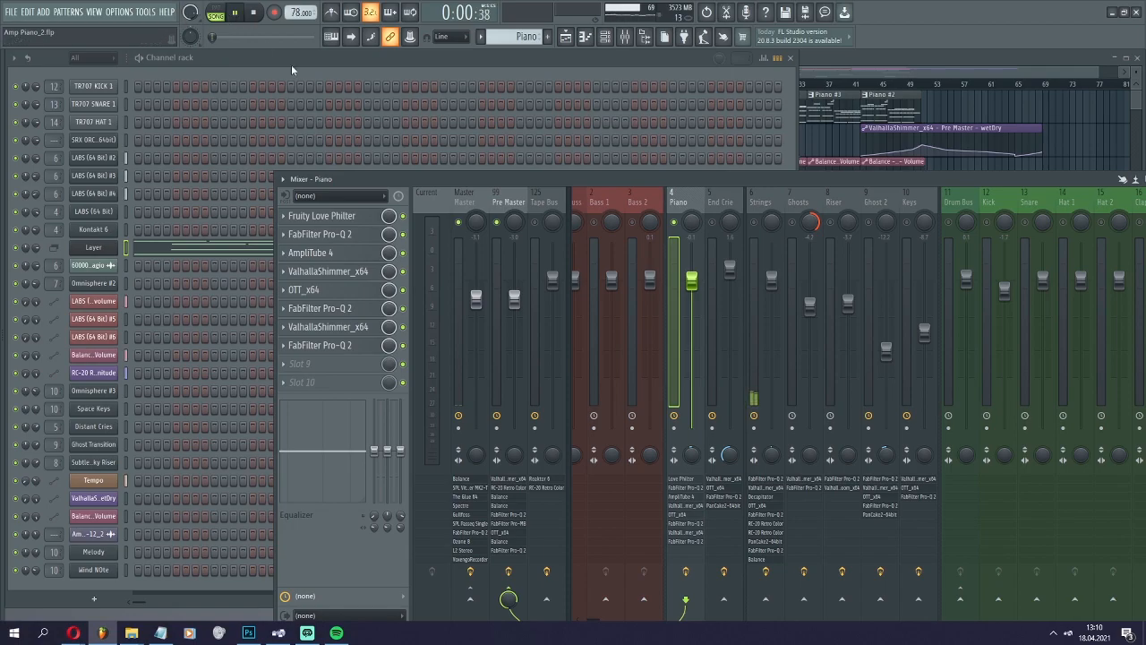
{"action": "left_click", "coordinate": [833, 134]}
{"action": "left_click", "coordinate": [756, 95]}
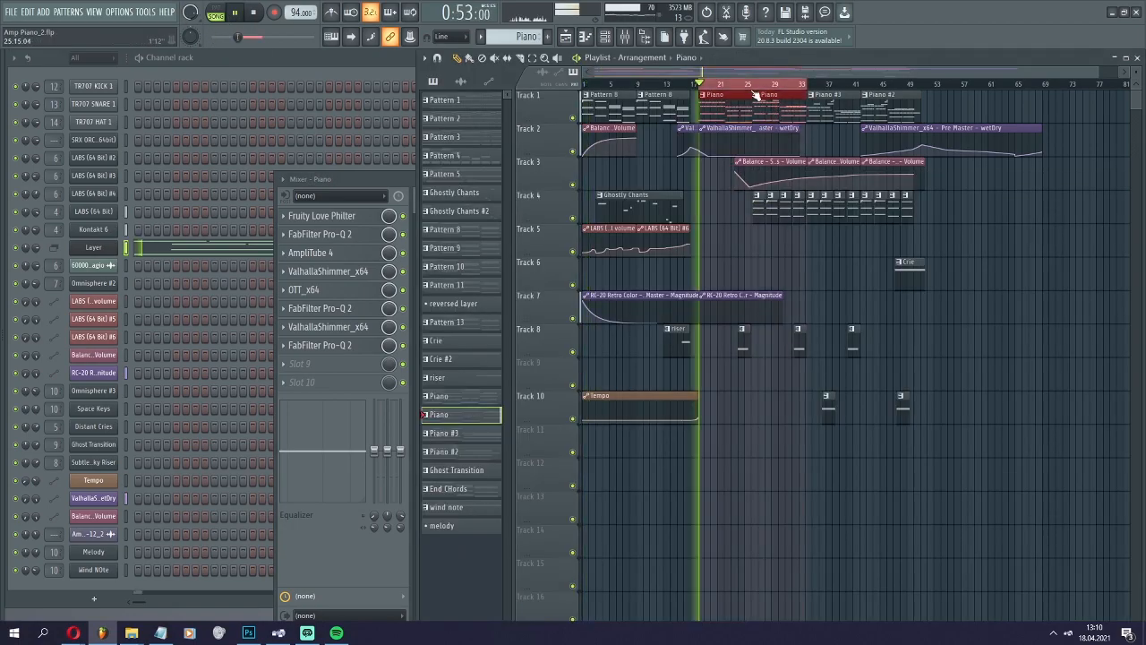
{"action": "left_click", "coordinate": [382, 176]}
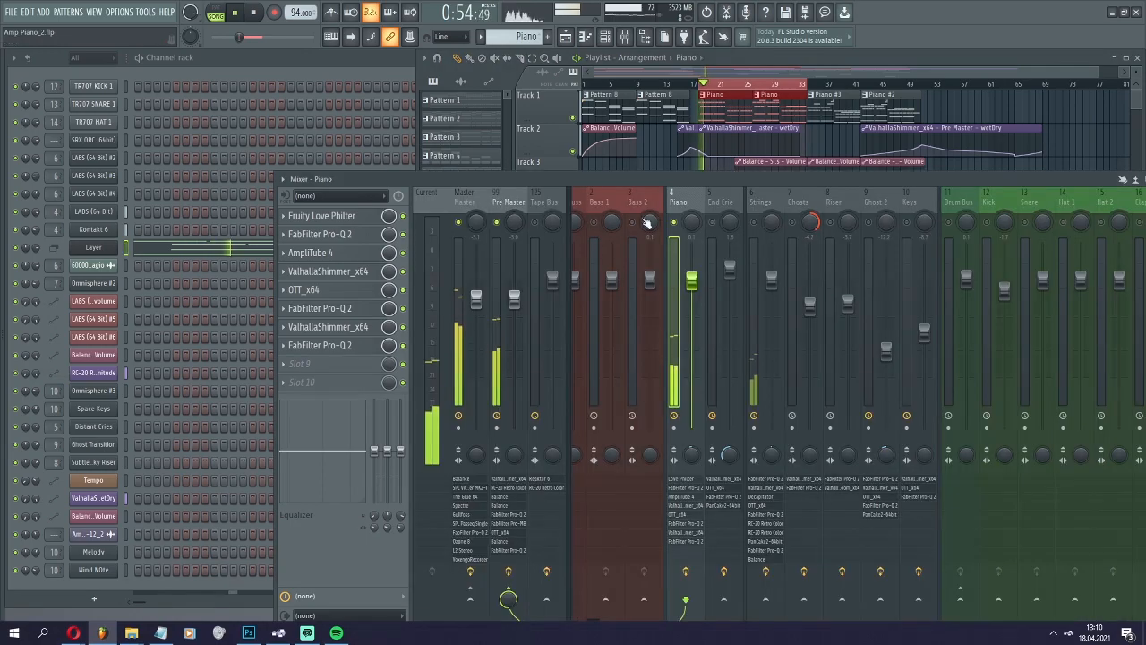
Step: Review the Fruity Love Philter and first FabFilter Pro-Q 2 settings on the Piano track during playback, closing each window
{"action": "left_click", "coordinate": [341, 222]}
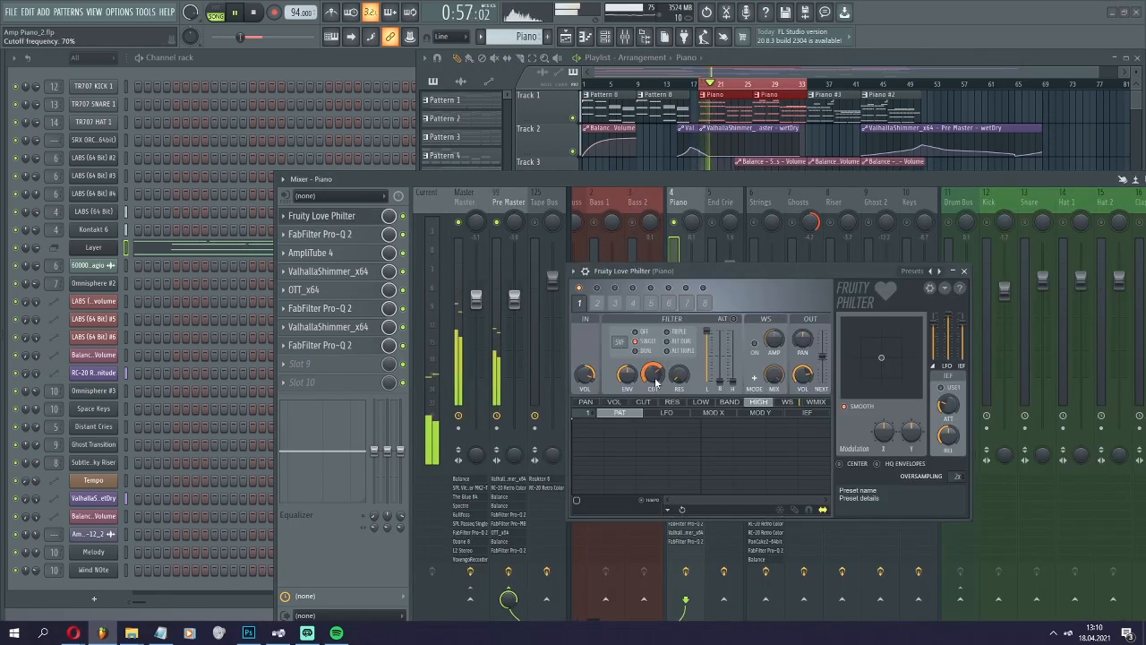
{"action": "left_click", "coordinate": [964, 270]}
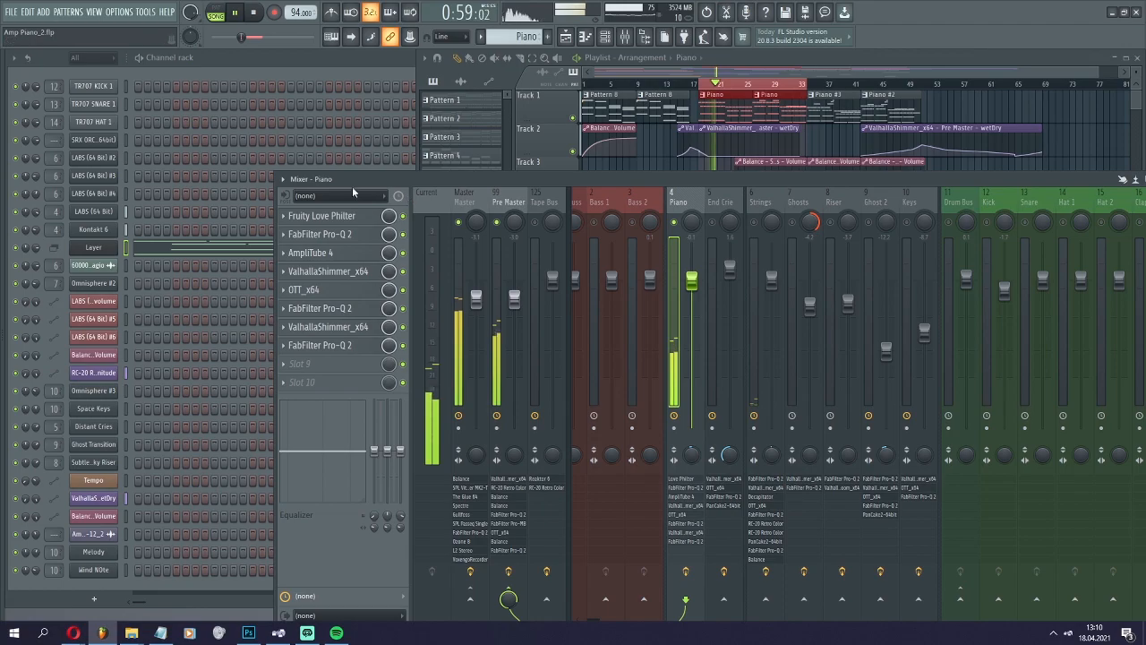
{"action": "left_click", "coordinate": [320, 234]}
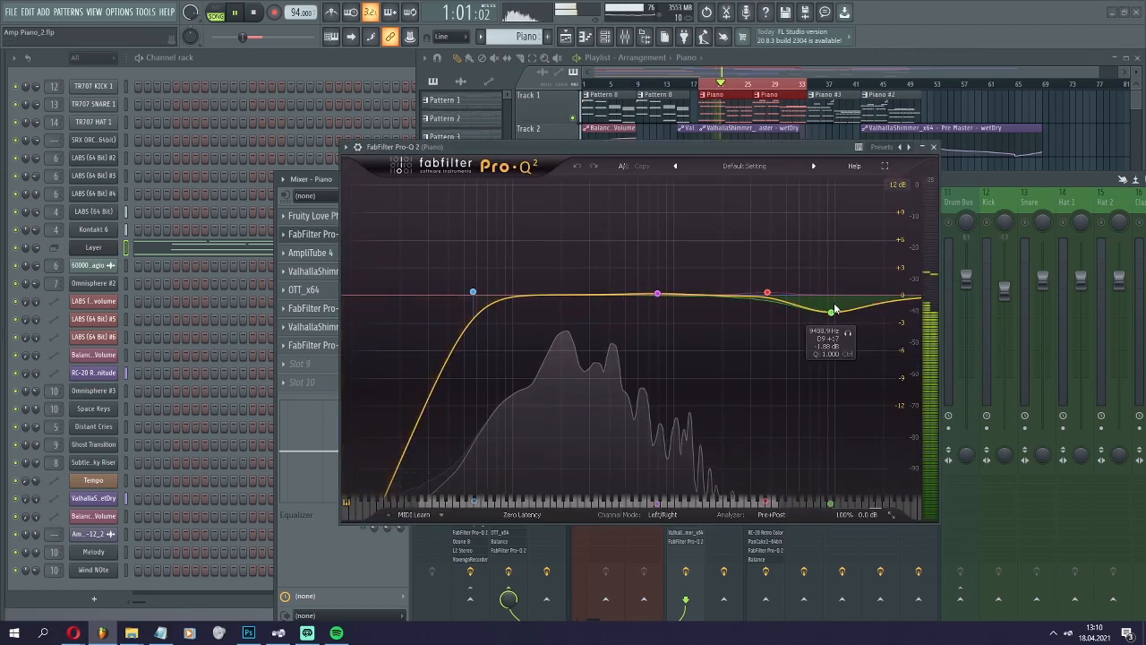
{"action": "left_click", "coordinate": [934, 146]}
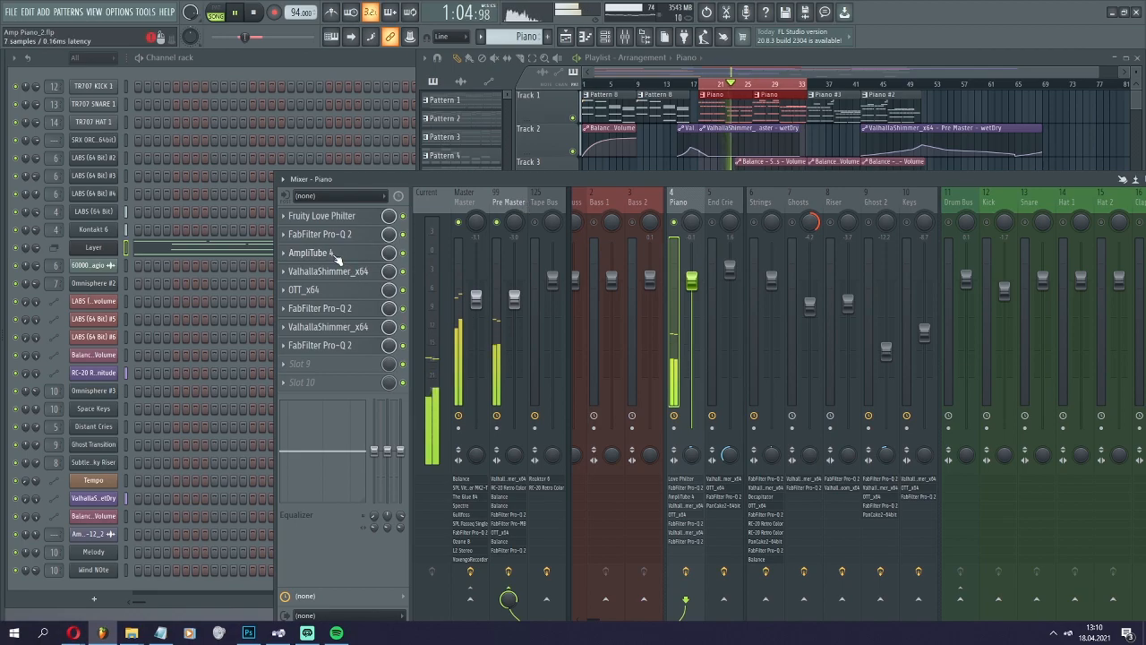
Step: Examine AmpliTube 4 and the first ValhallaShimmer on the Piano track, comparing the sound with the shimmer bypassed and switching it back on
{"action": "left_click", "coordinate": [336, 258]}
{"action": "left_click_drag", "start_coordinate": [696, 141], "coordinate": [598, 141]}
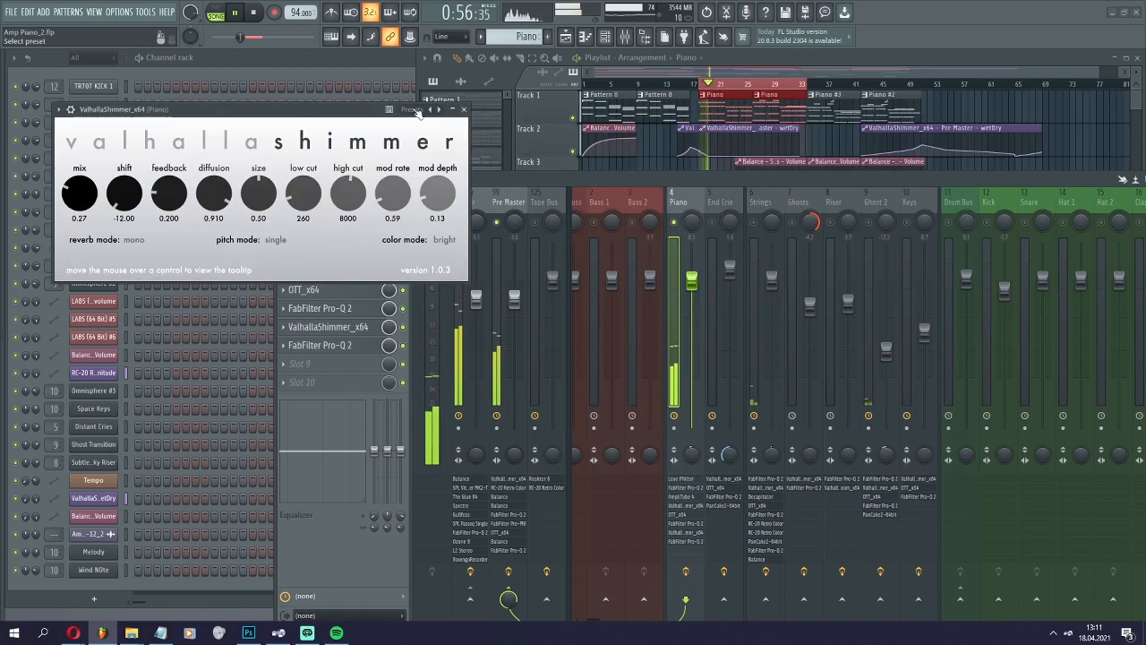
{"action": "left_click", "coordinate": [464, 110]}
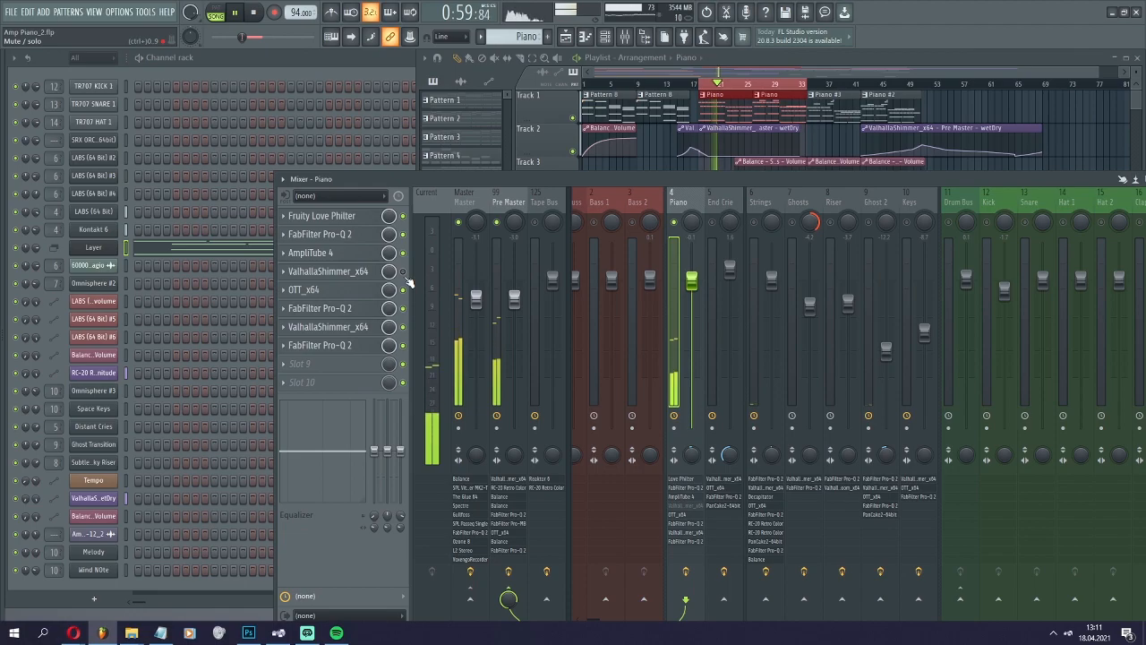
{"action": "key", "text": "space"}
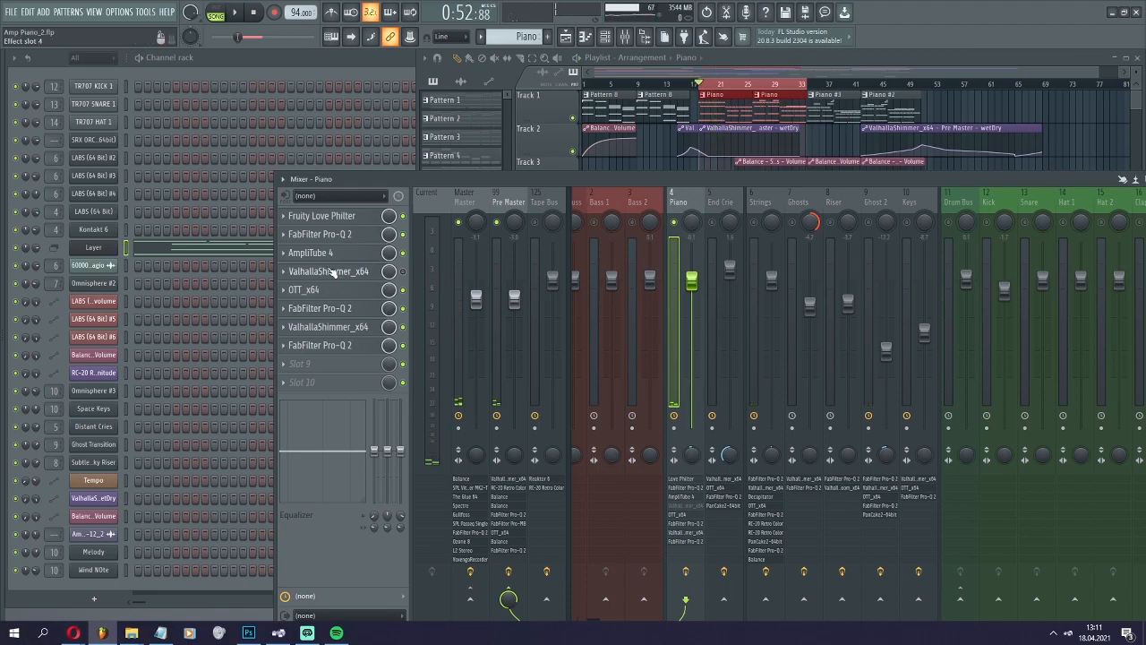
{"action": "left_click", "coordinate": [403, 271]}
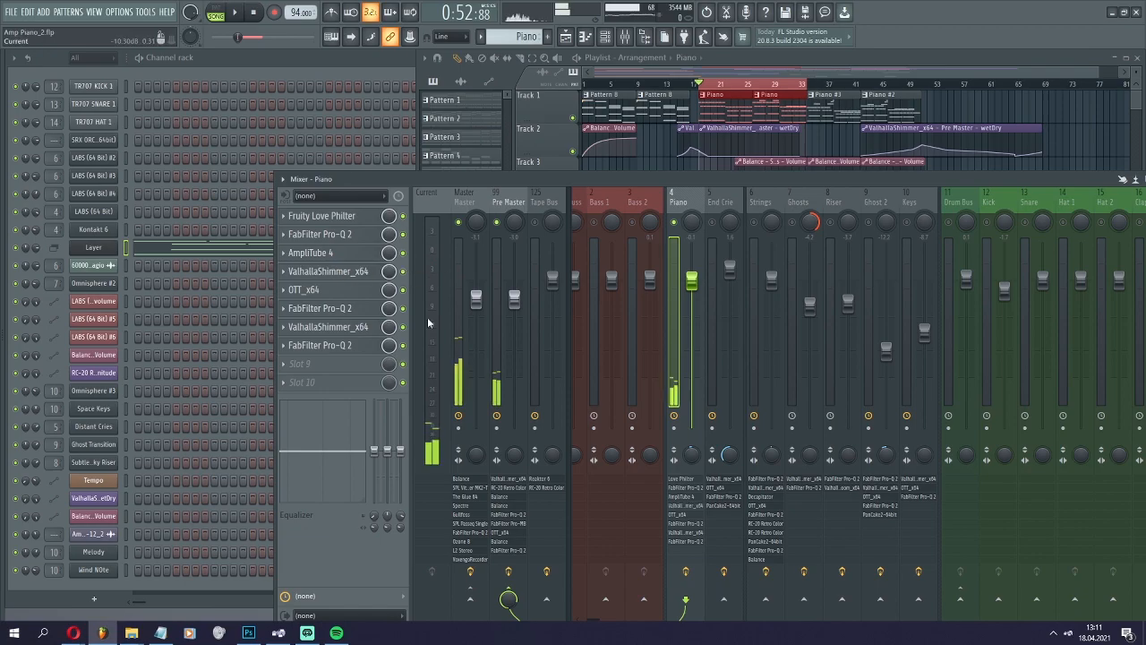
Step: Review OTT and the second FabFilter Pro-Q 2 on the Piano track, close both and play the song with all mixer tracks unmuted
{"action": "left_click", "coordinate": [309, 290]}
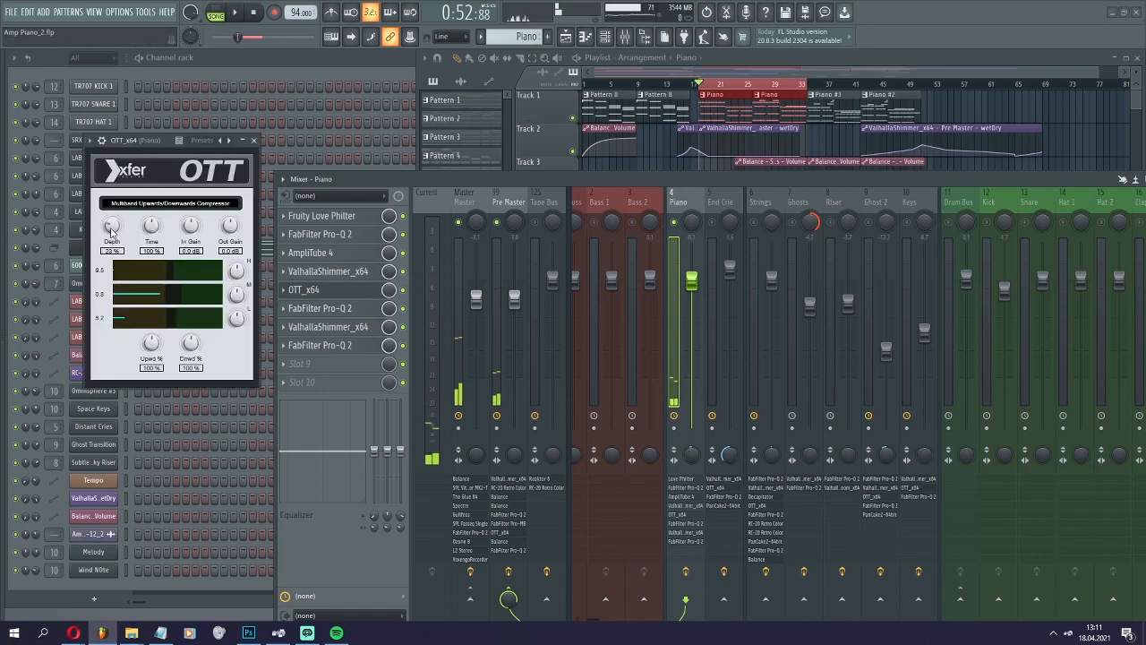
{"action": "left_click", "coordinate": [252, 141]}
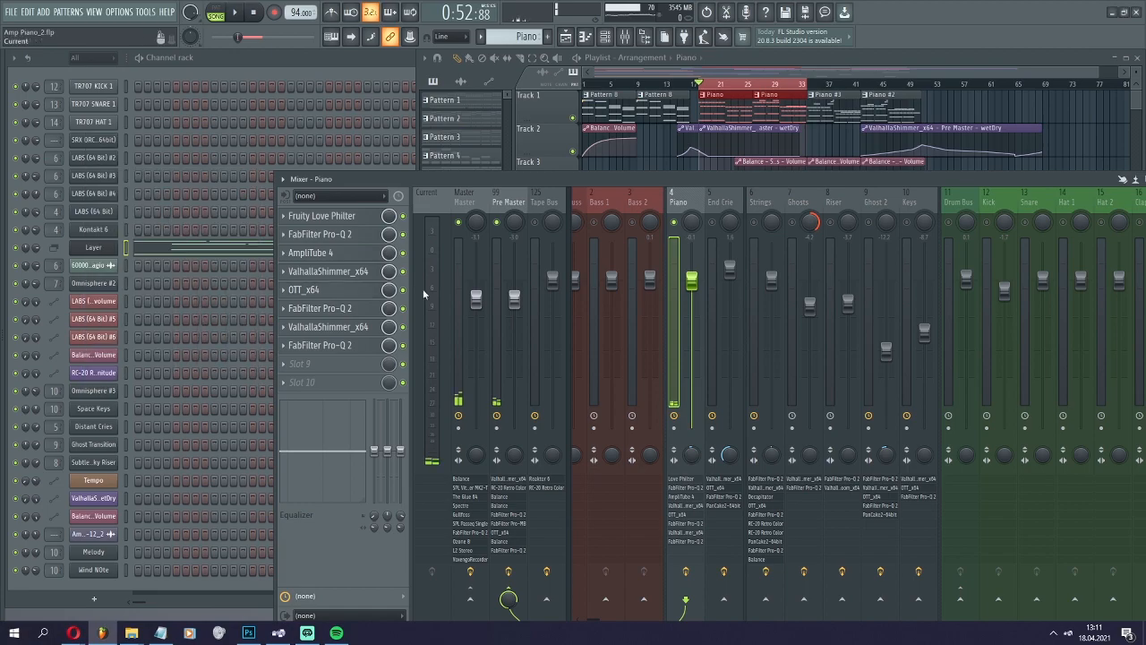
{"action": "left_click", "coordinate": [352, 310]}
{"action": "left_click", "coordinate": [1095, 186]}
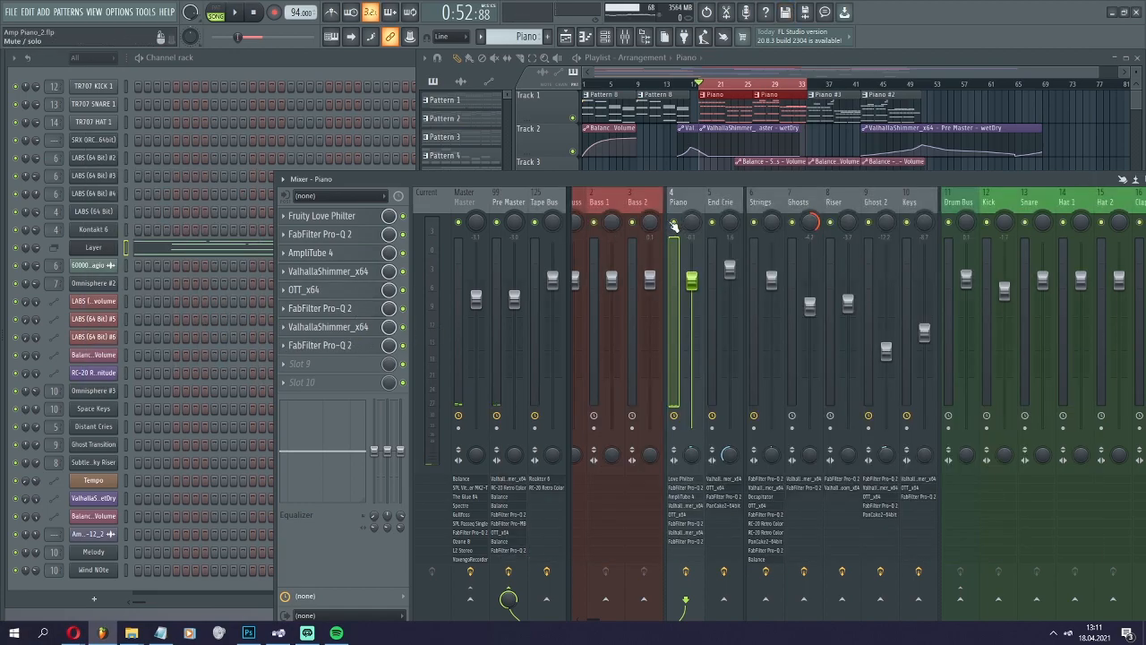
{"action": "key", "text": "space"}
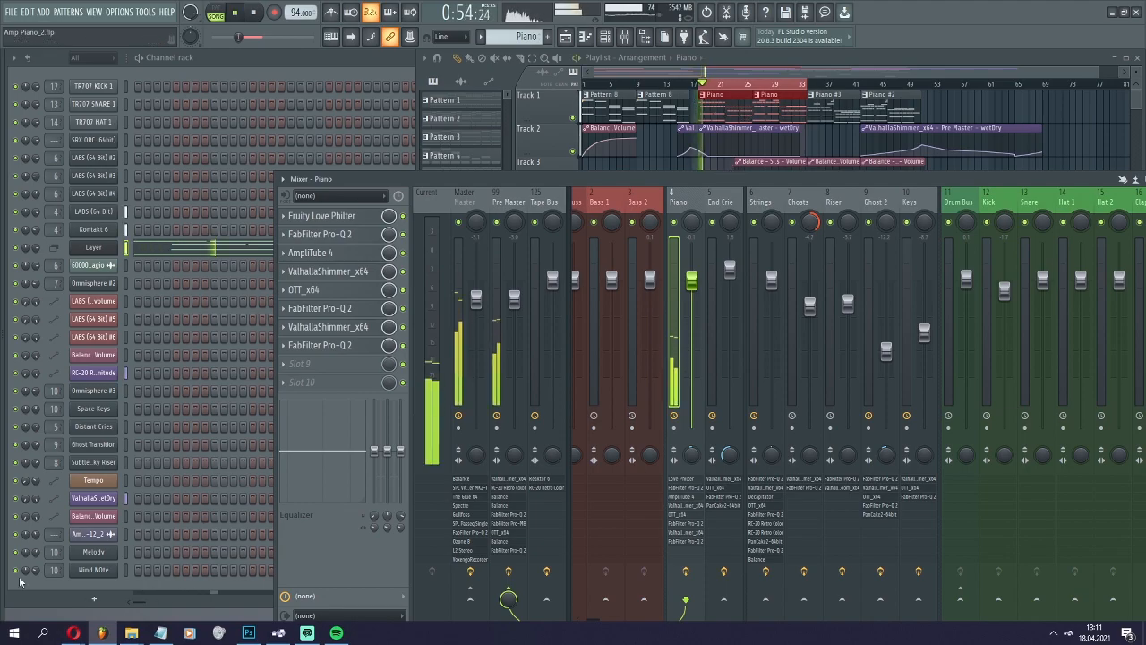
Step: Switch to the Opera browser to view the game's reference images on Twitter, then return to the FL Studio project
{"action": "left_click", "coordinate": [72, 633]}
{"action": "left_click", "coordinate": [67, 582]}
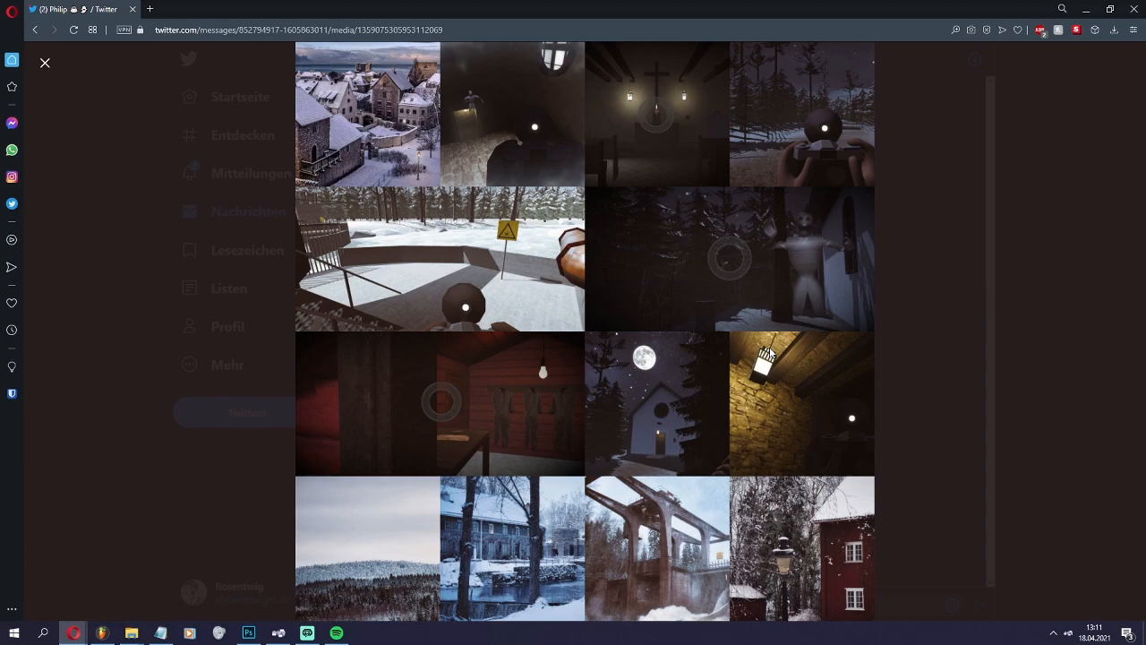
{"action": "left_click", "coordinate": [1135, 11]}
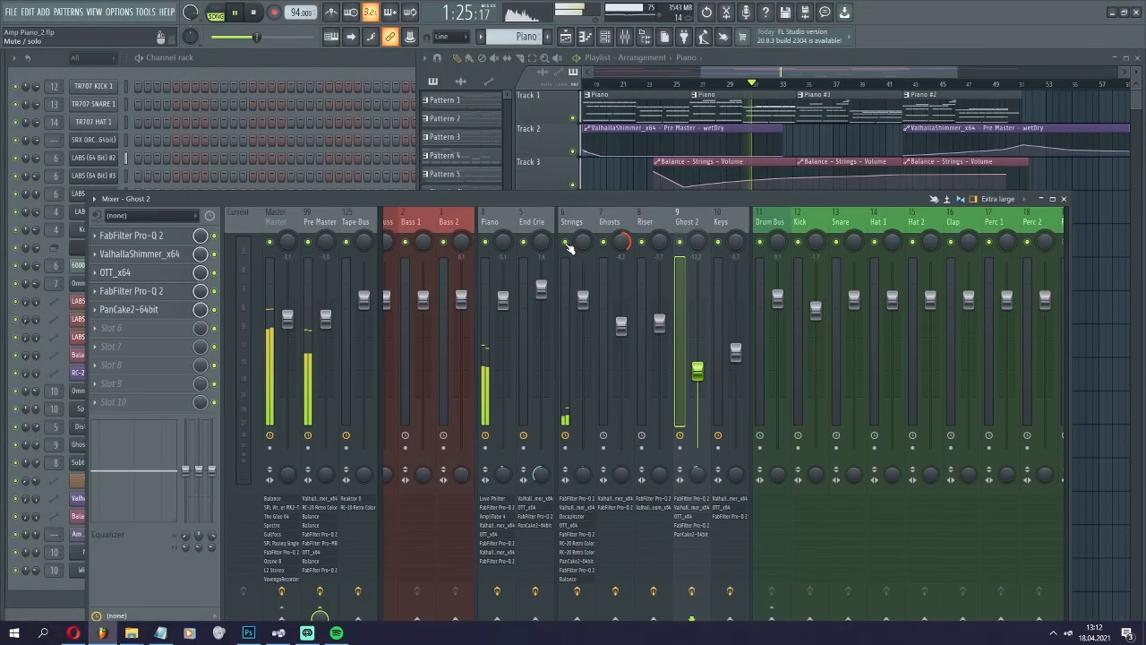
Step: Select the mixer's Strings track, then review the Piano #3 clip's notes in the piano roll during playback and close it
{"action": "left_click", "coordinate": [575, 246]}
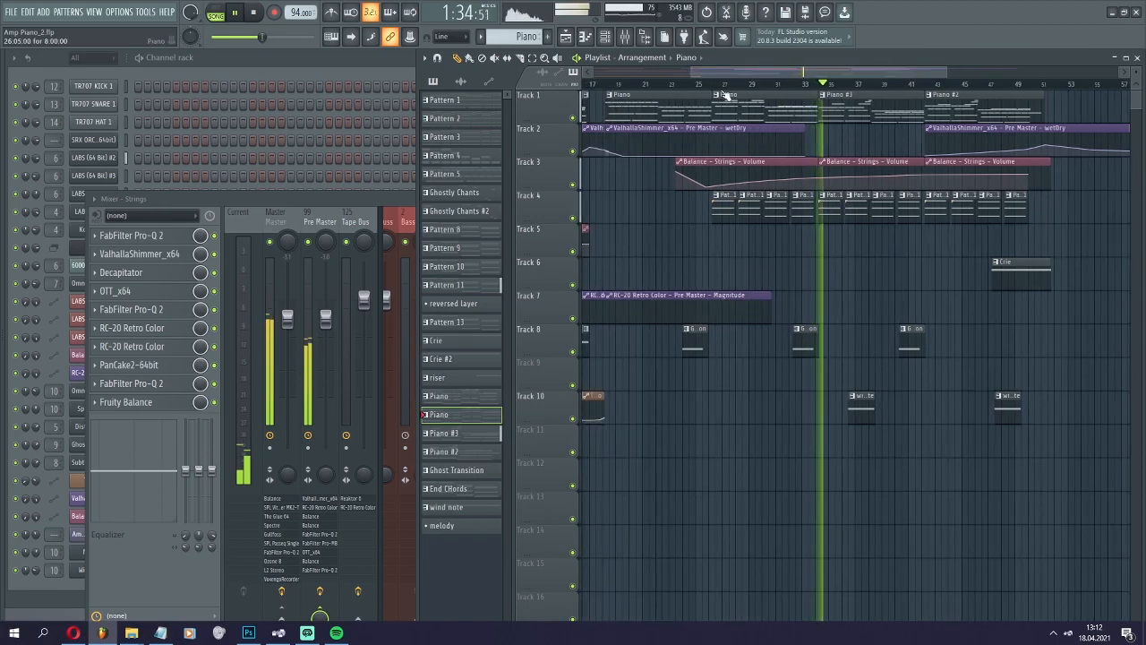
{"action": "double_click", "coordinate": [850, 120]}
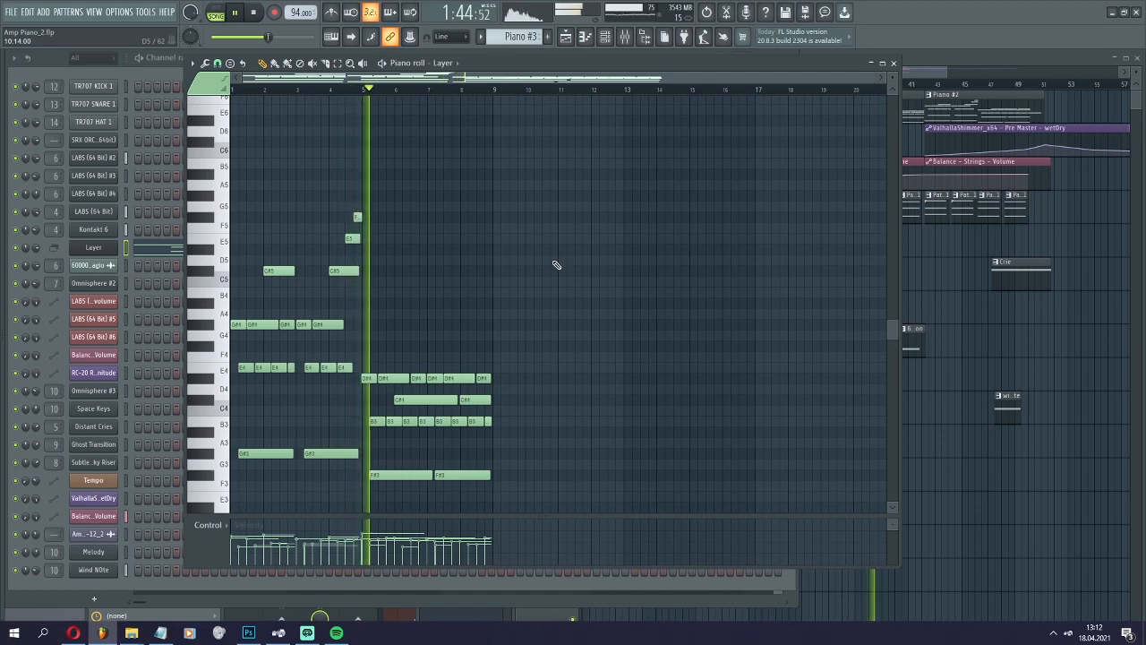
{"action": "left_click", "coordinate": [895, 64]}
{"action": "left_click", "coordinate": [899, 70]}
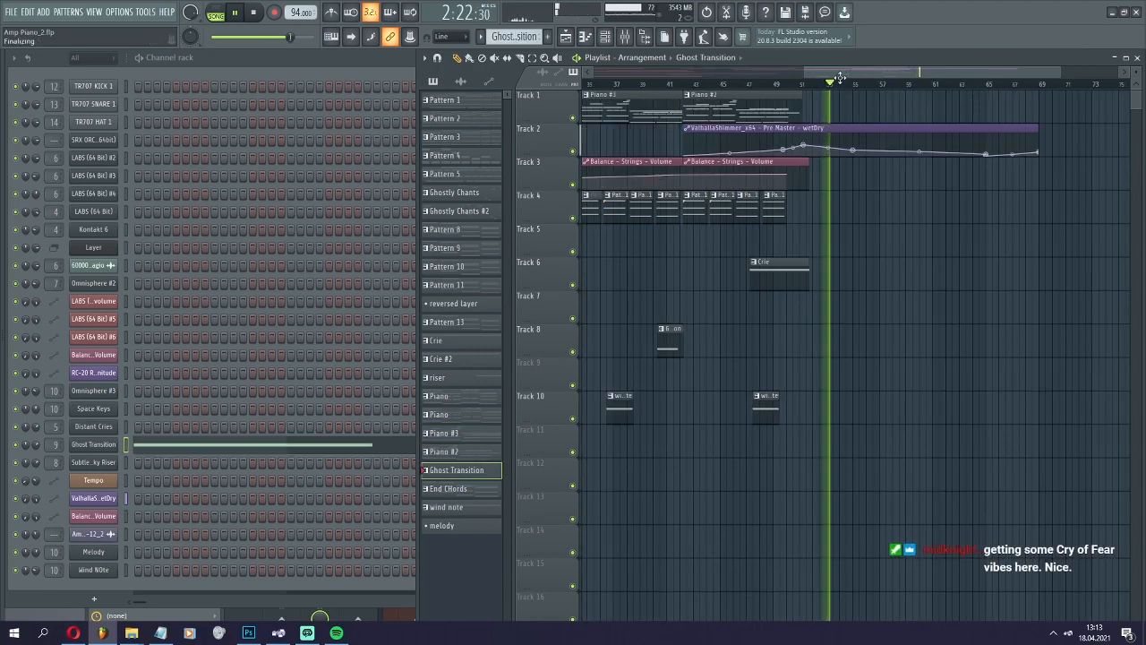
Step: Stop playback and review the playlist arrangement from the beginning of the song
{"action": "key", "text": "space"}
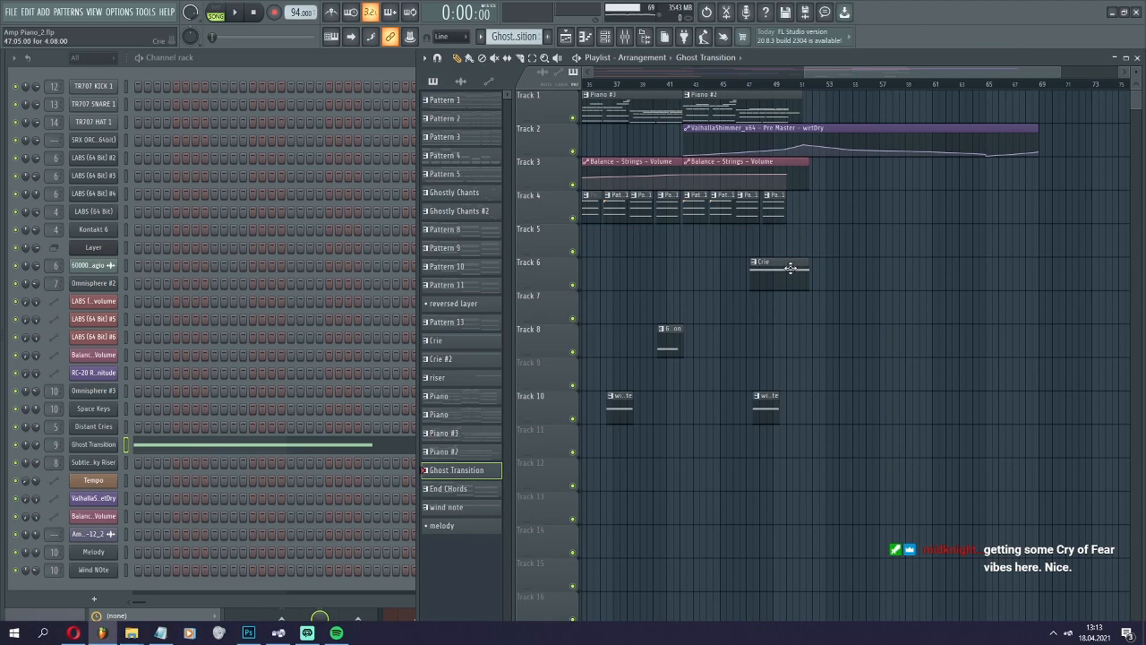
{"action": "left_click_drag", "start_coordinate": [824, 62], "coordinate": [598, 75]}
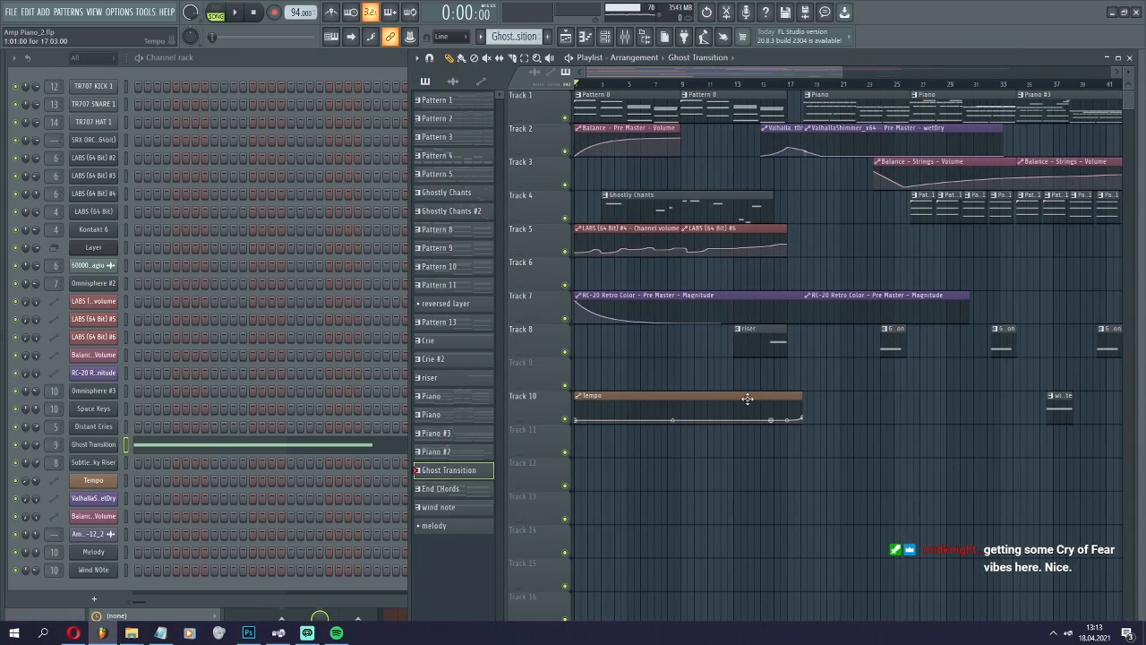
{"action": "scroll", "coordinate": [729, 418], "scroll_direction": "down", "scroll_amount": 2}
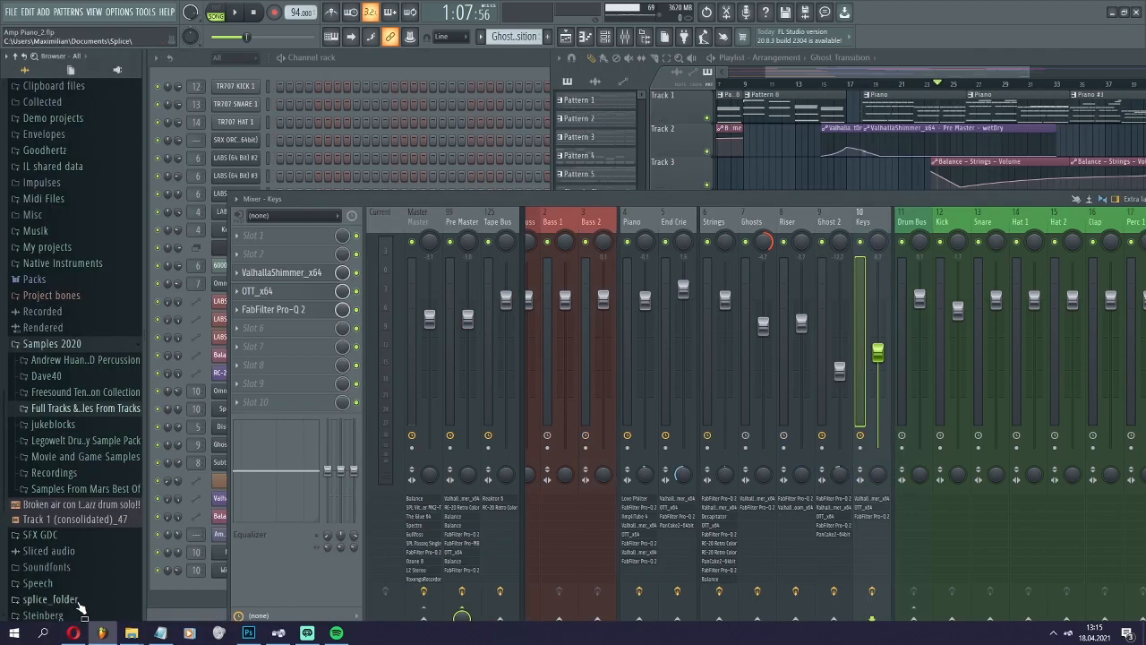
Step: Switch to the Opera browser and look through the Steam store page for Dread X Collection: The Hunt, including its game descriptions
{"action": "left_click", "coordinate": [104, 633]}
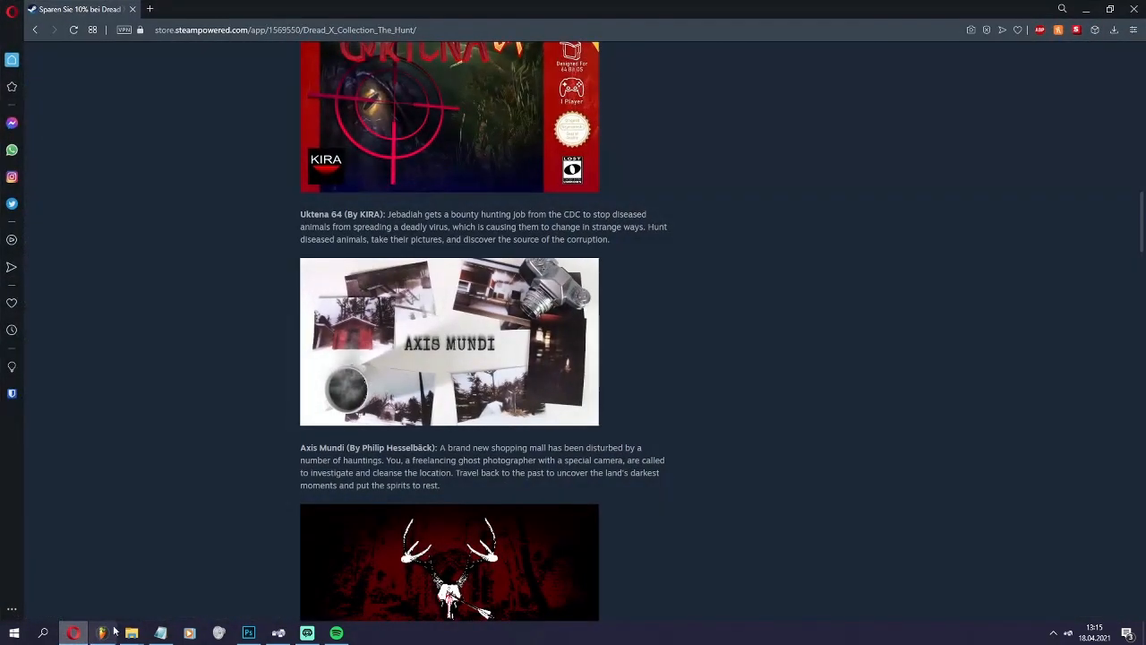
{"action": "scroll", "coordinate": [265, 130], "scroll_direction": "up", "scroll_amount": 1}
{"action": "scroll", "coordinate": [403, 399], "scroll_direction": "down", "scroll_amount": 2}
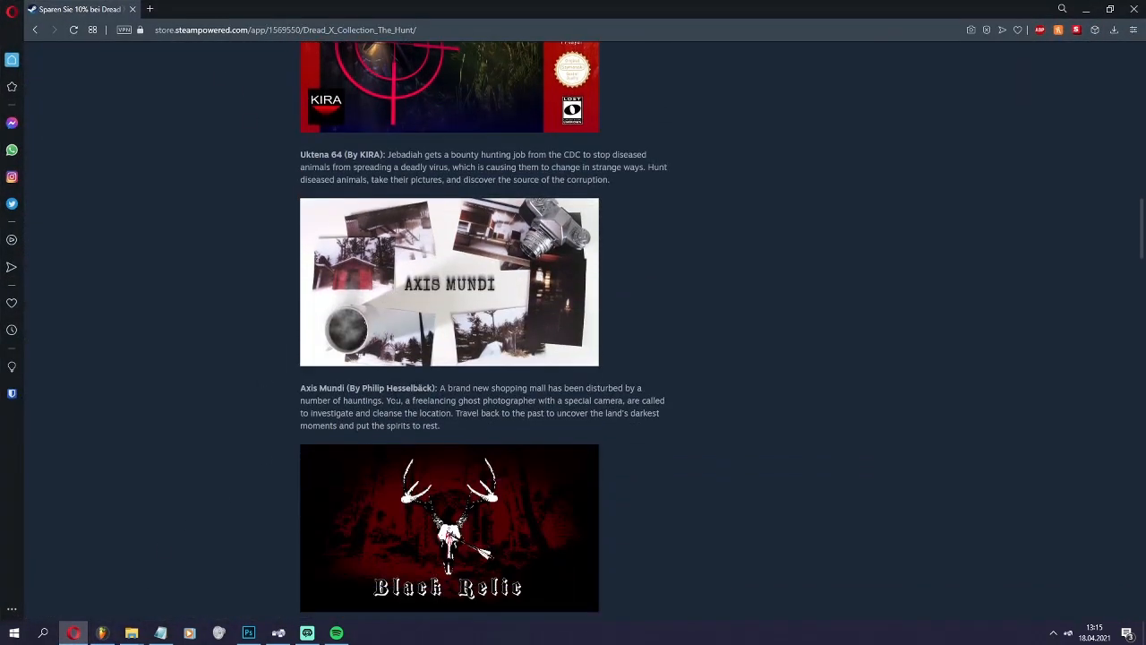
{"action": "scroll", "coordinate": [783, 414], "scroll_direction": "up", "scroll_amount": 15}
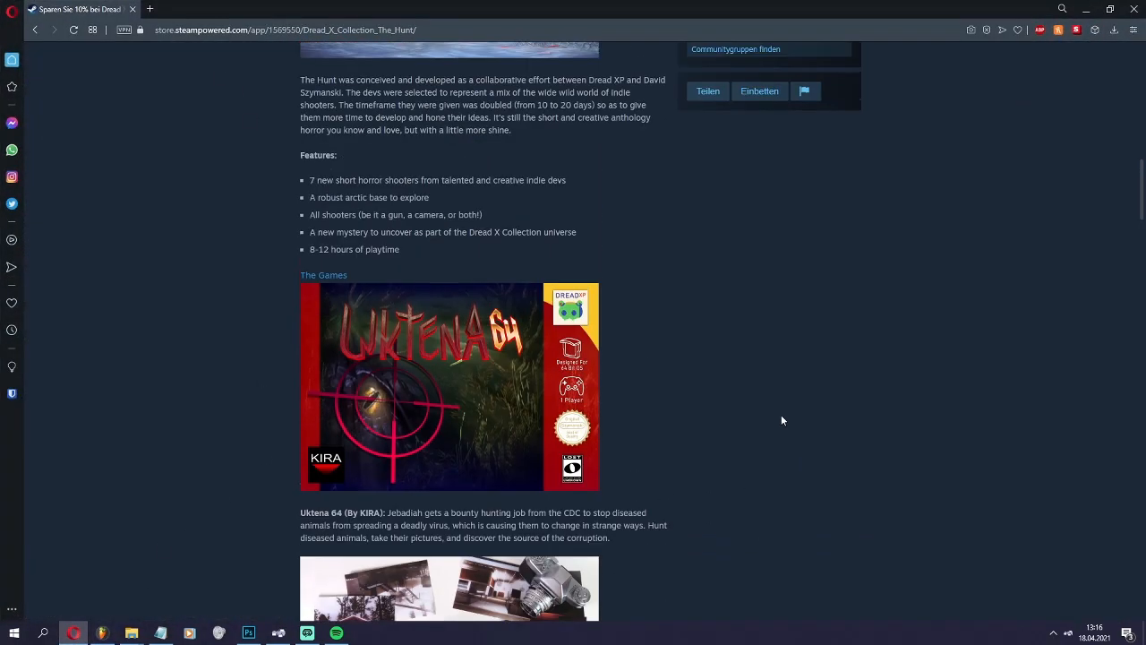
{"action": "scroll", "coordinate": [765, 273], "scroll_direction": "down", "scroll_amount": 1}
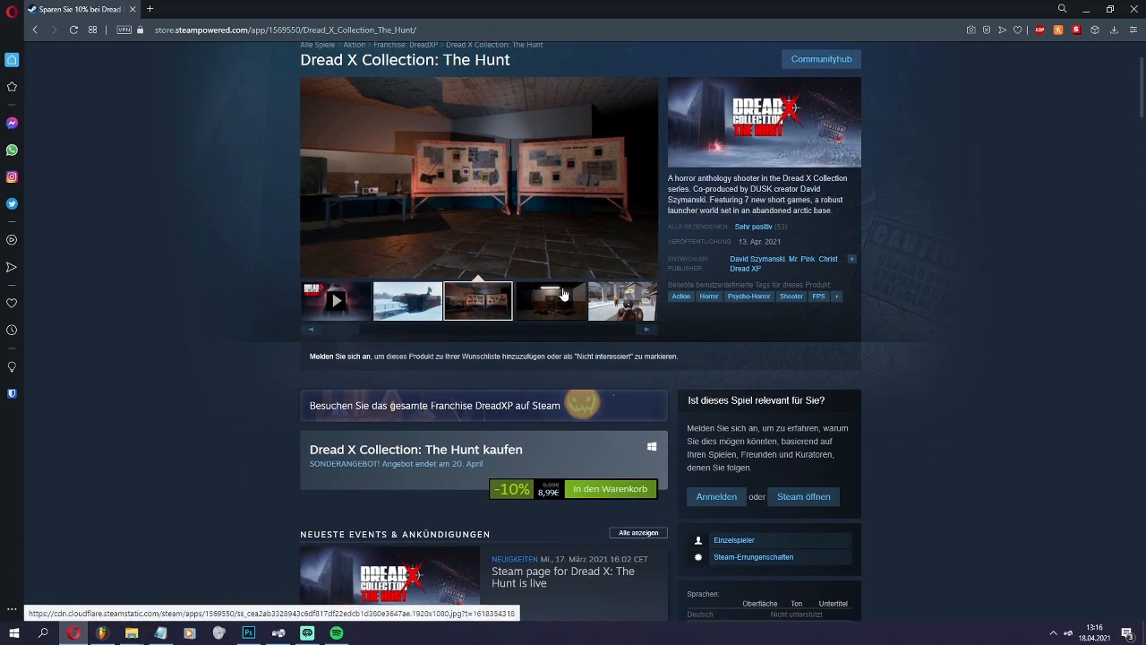
{"action": "scroll", "coordinate": [545, 327], "scroll_direction": "up", "scroll_amount": 1}
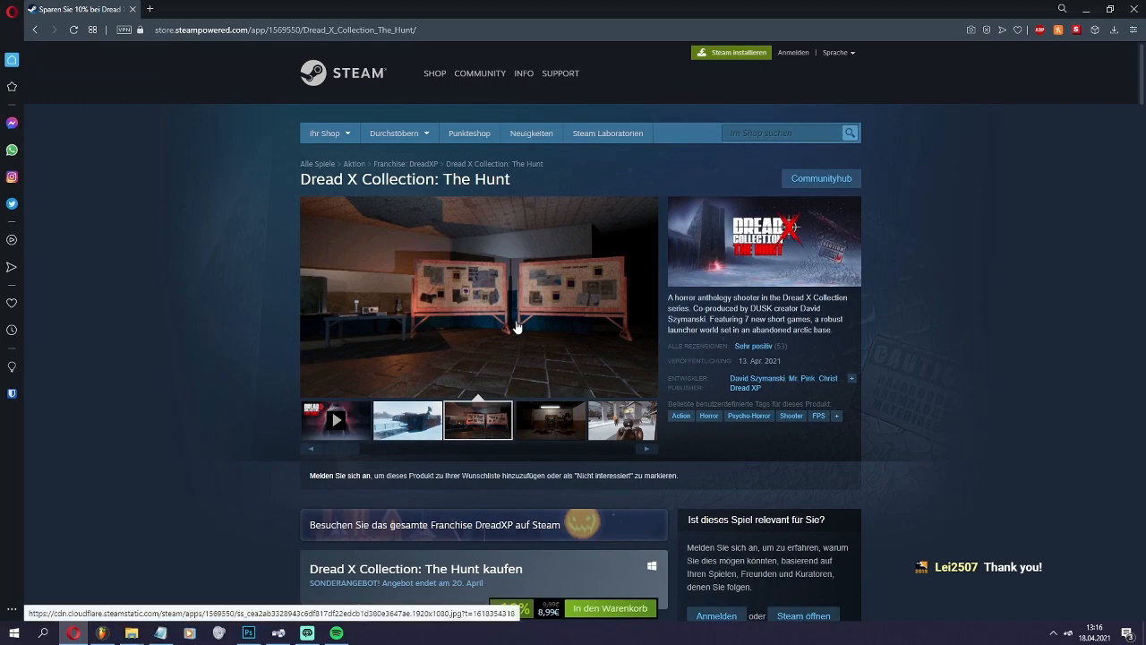